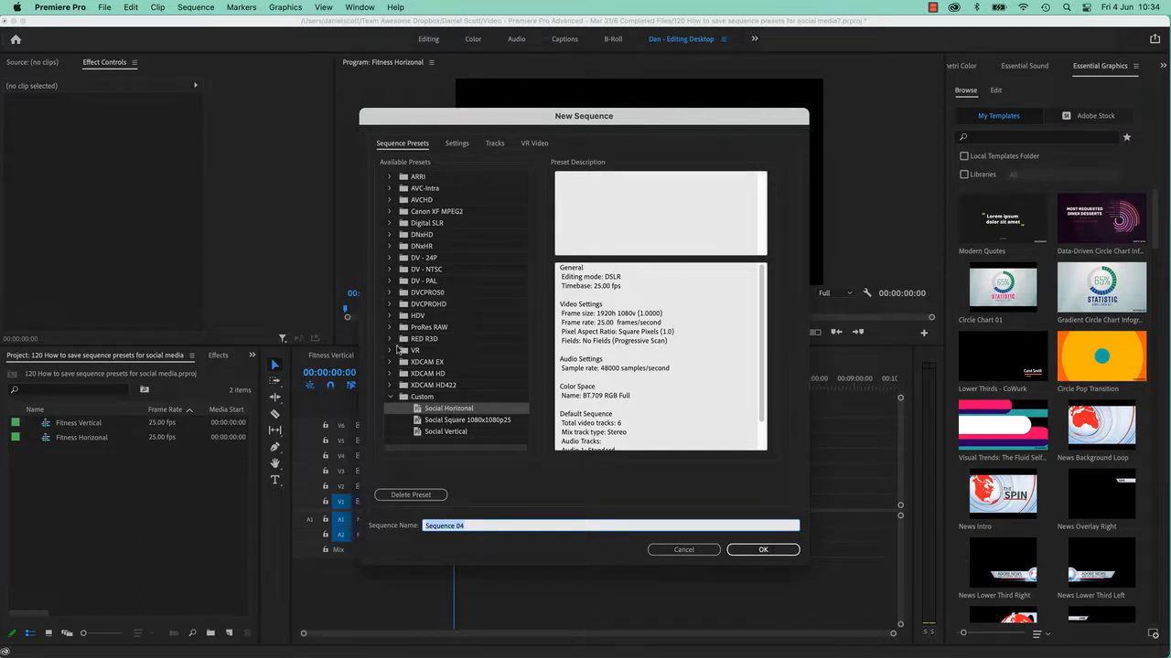
{"action": "left_click", "coordinate": [453, 433]}
{"action": "left_click", "coordinate": [444, 422]}
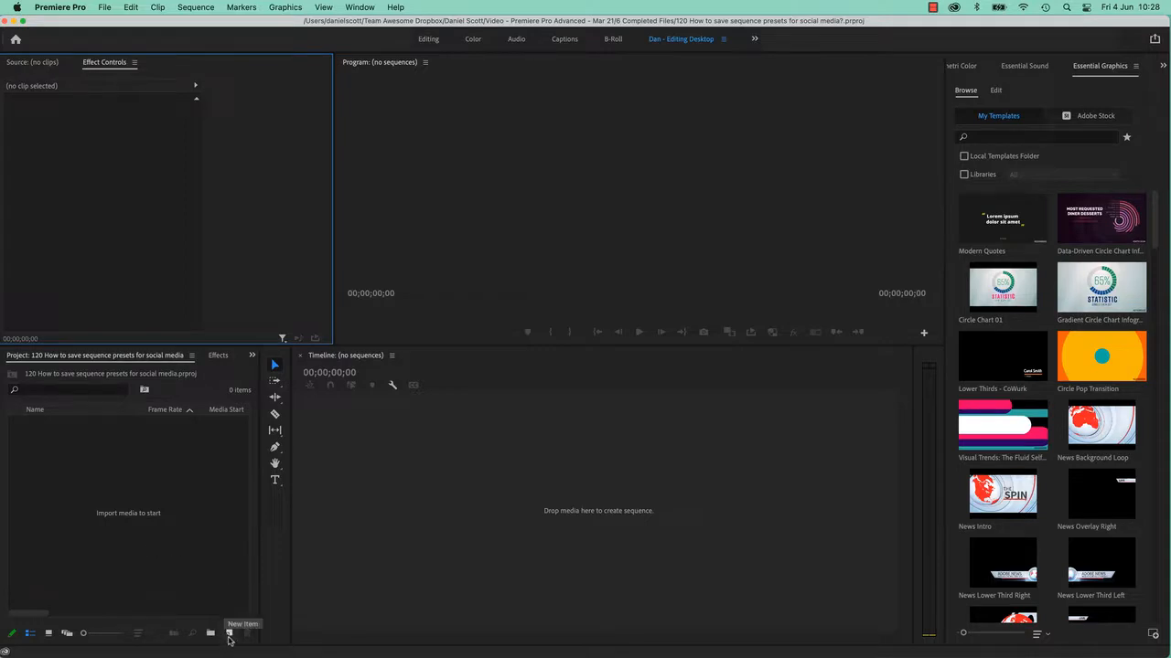
Start a new sequence based on DSLR 1080p25 and set its frame size to 1080 horizontal by 1920 vertical.
{"action": "left_click", "coordinate": [104, 7]}
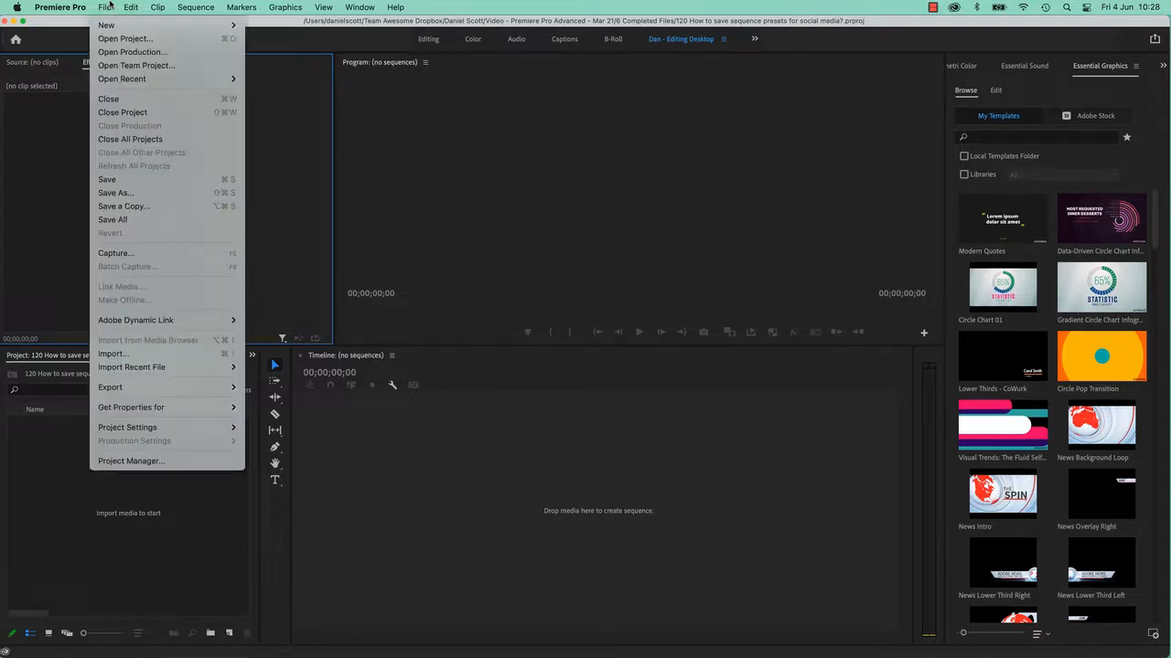
{"action": "mouse_move", "coordinate": [119, 31]}
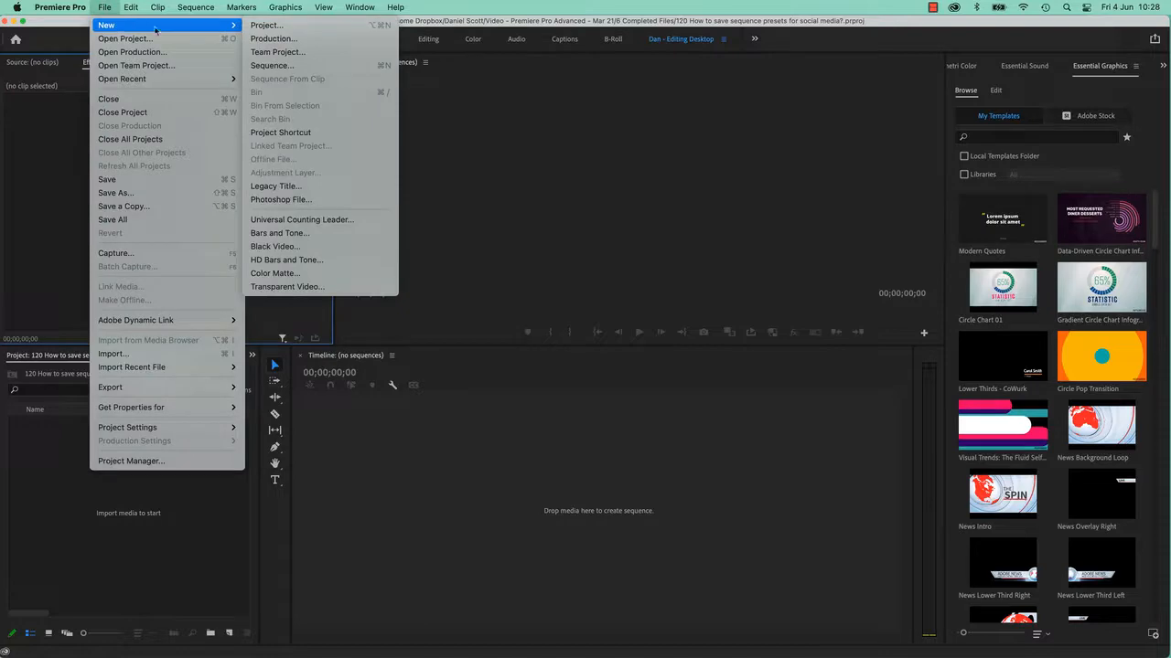
{"action": "left_click", "coordinate": [292, 66]}
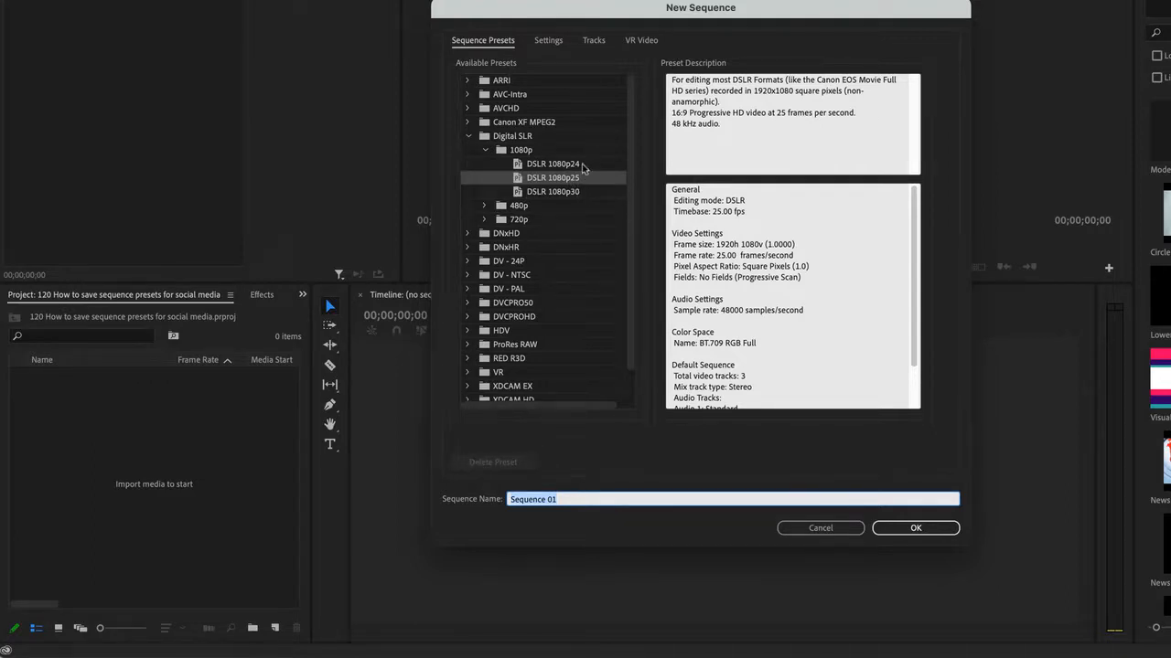
{"action": "left_click", "coordinate": [551, 42]}
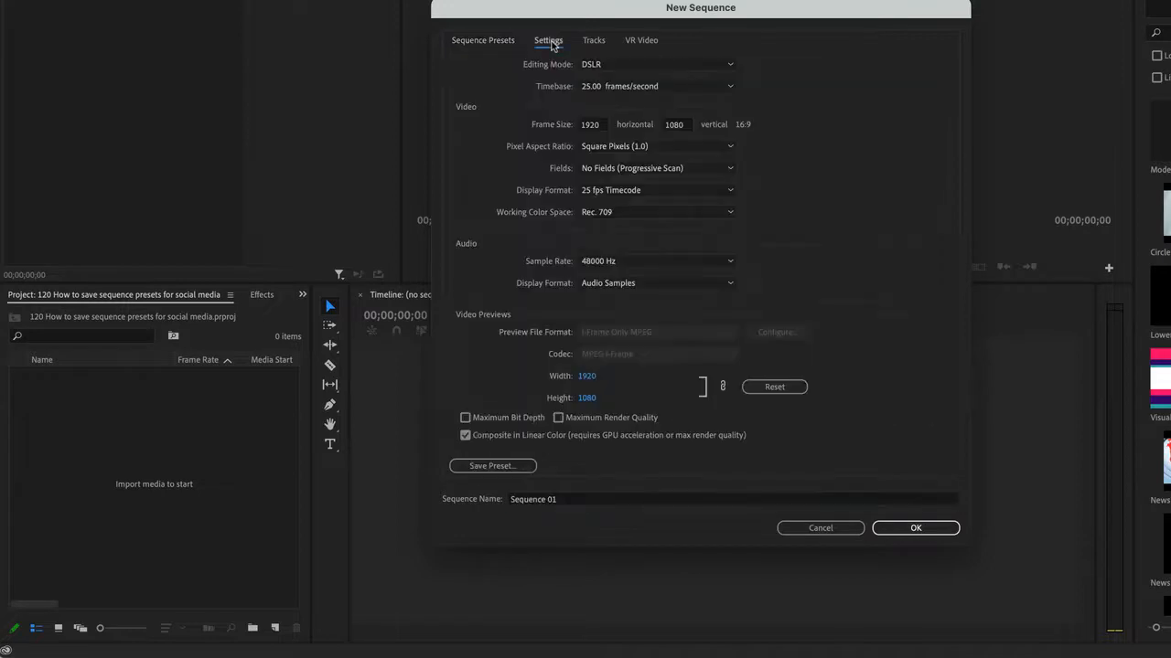
{"action": "left_click", "coordinate": [597, 125]}
{"action": "type", "text": "1080"}
{"action": "key", "text": "Tab"}
{"action": "type", "text": "1920"}
{"action": "left_click", "coordinate": [847, 181]}
Set the new sequence to 6 video tracks and remove the Audio 3 track.
{"action": "left_click", "coordinate": [598, 43]}
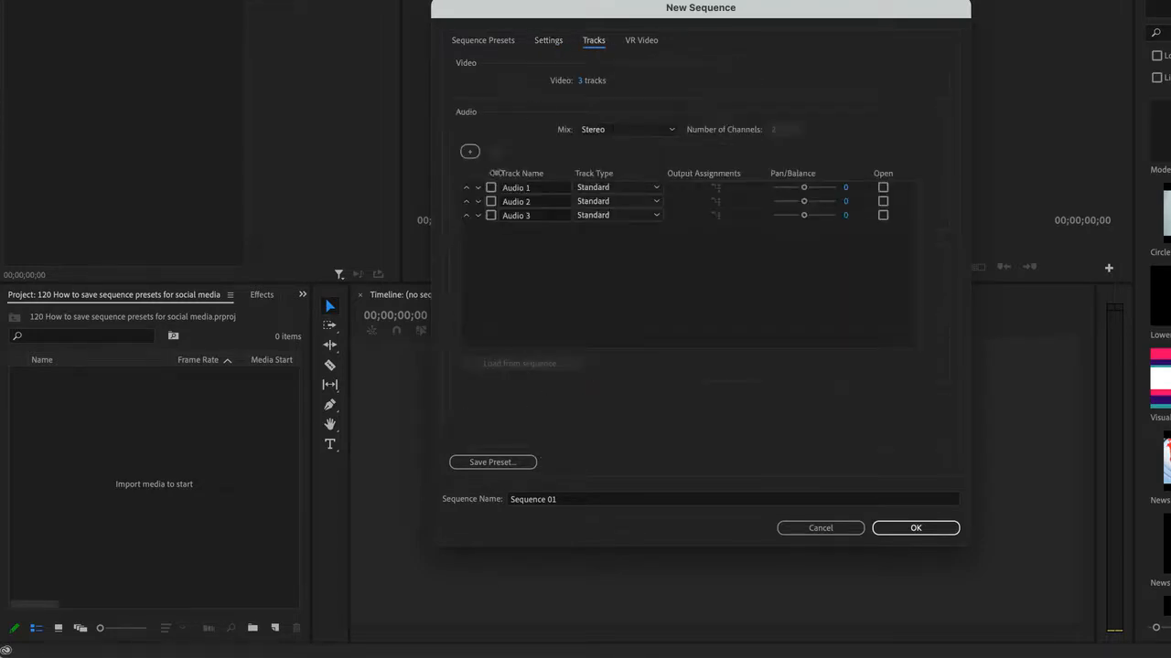
{"action": "left_click", "coordinate": [584, 82]}
{"action": "type", "text": "6"}
{"action": "key", "text": "Return"}
{"action": "left_click", "coordinate": [490, 215]}
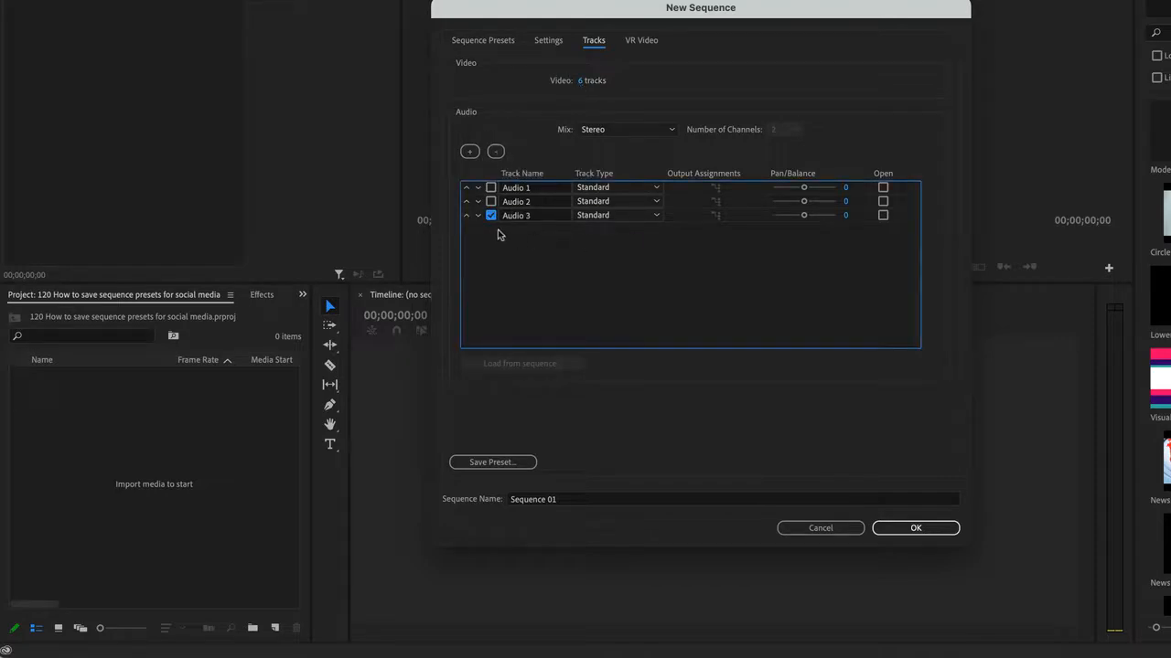
{"action": "left_click", "coordinate": [496, 151]}
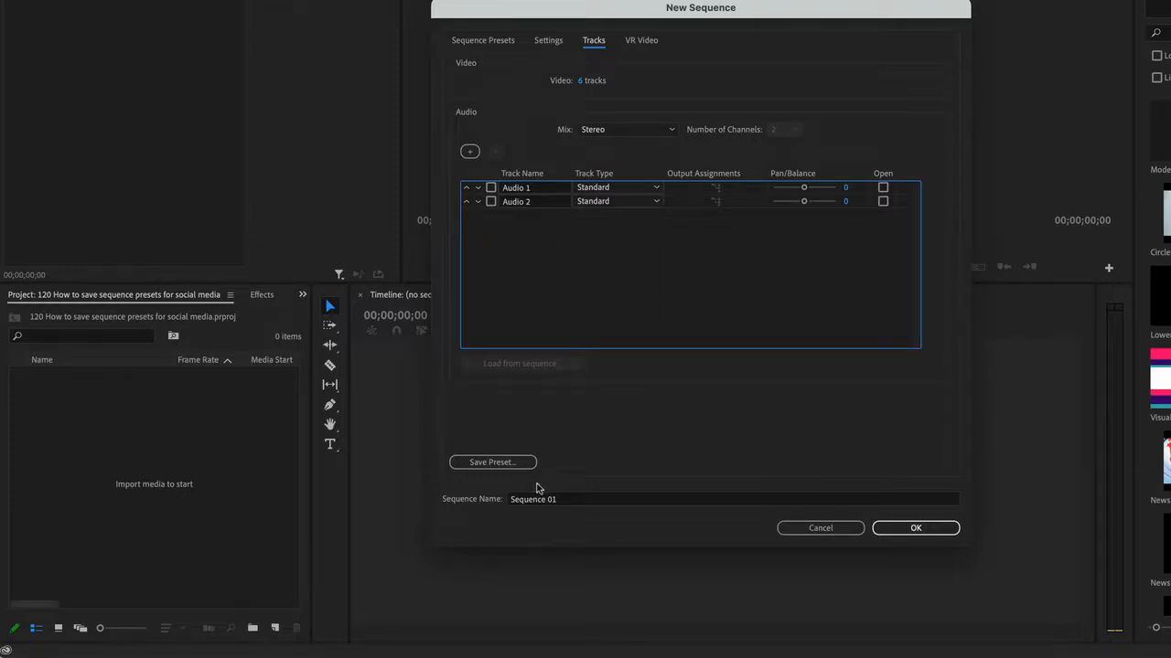
Save the settings as preset "Social Vertical" with description "Tiktok, iG Stories, YT Stories, Fleets, FB Stories", overwriting the existing preset.
{"action": "left_click", "coordinate": [514, 465]}
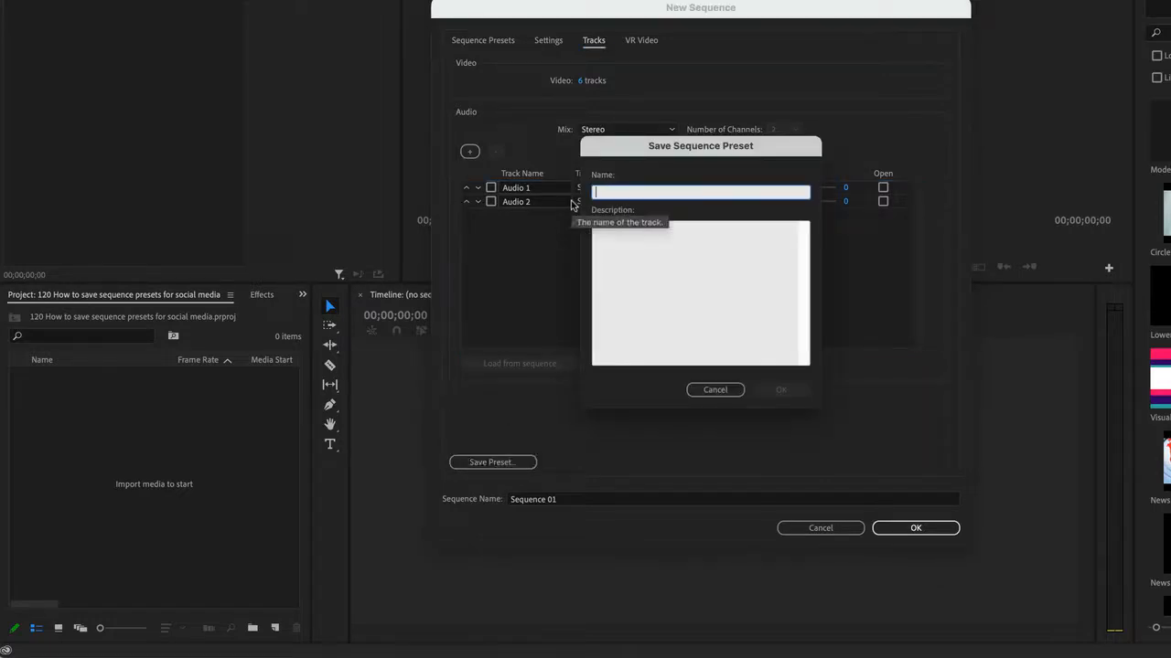
{"action": "type", "text": "Social Vert"}
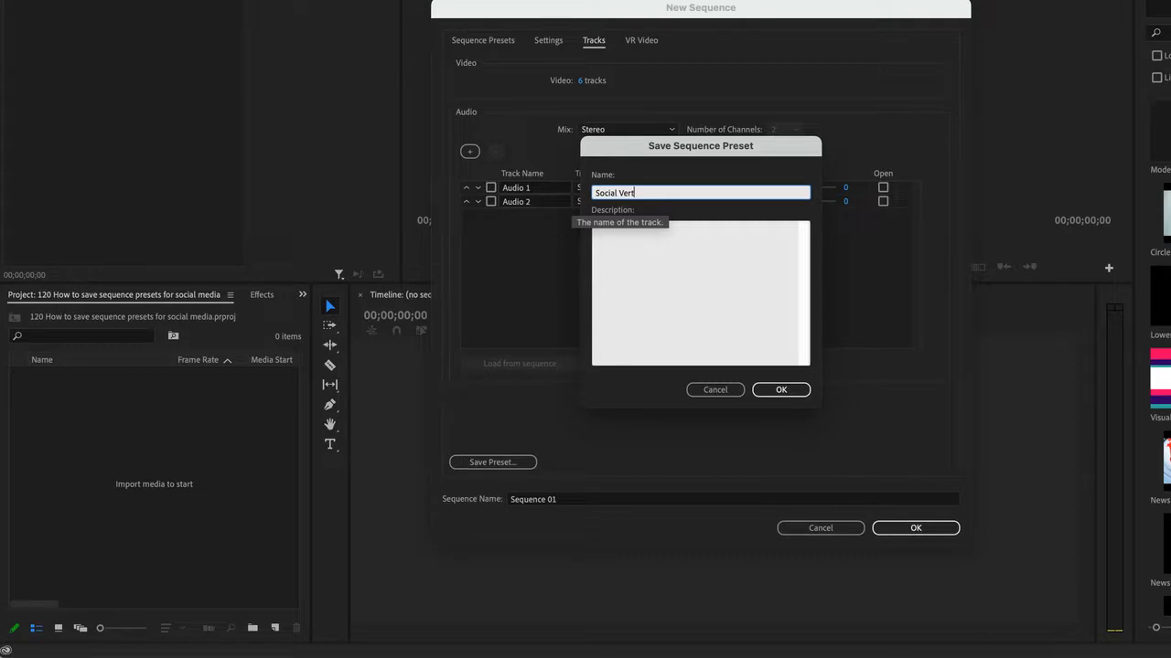
{"action": "type", "text": "ical"}
{"action": "left_click", "coordinate": [638, 284]}
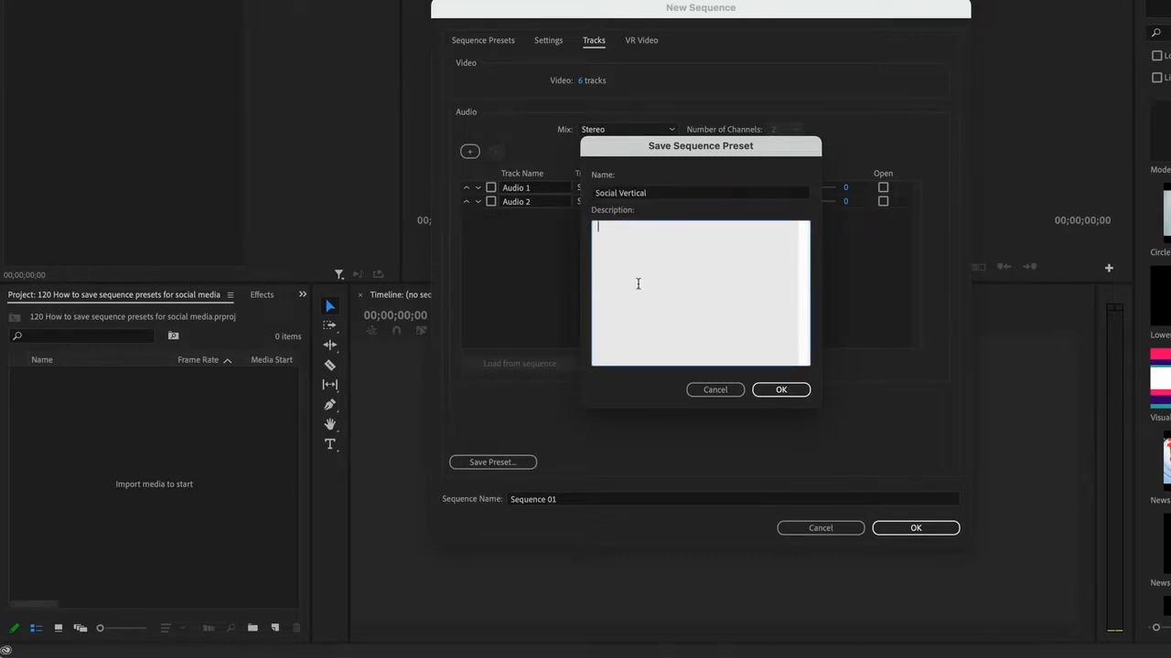
{"action": "type", "text": "Tiktok, iG Stories, YT Stories, Fleets, FB "}
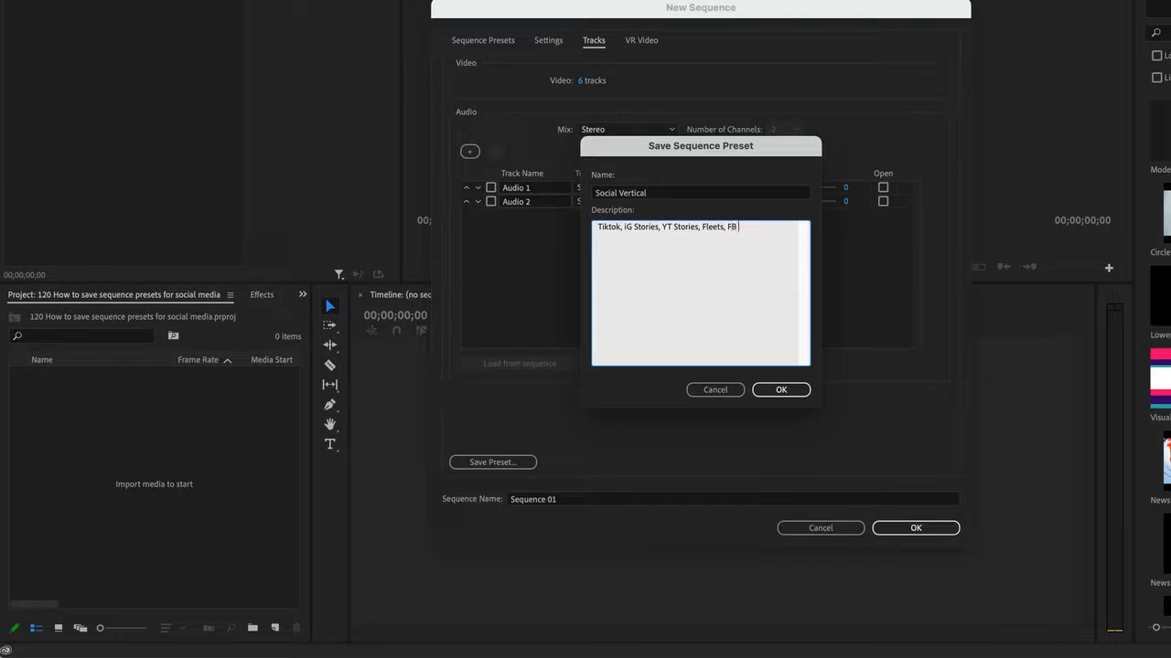
{"action": "type", "text": "Stories"}
{"action": "left_click", "coordinate": [779, 395]}
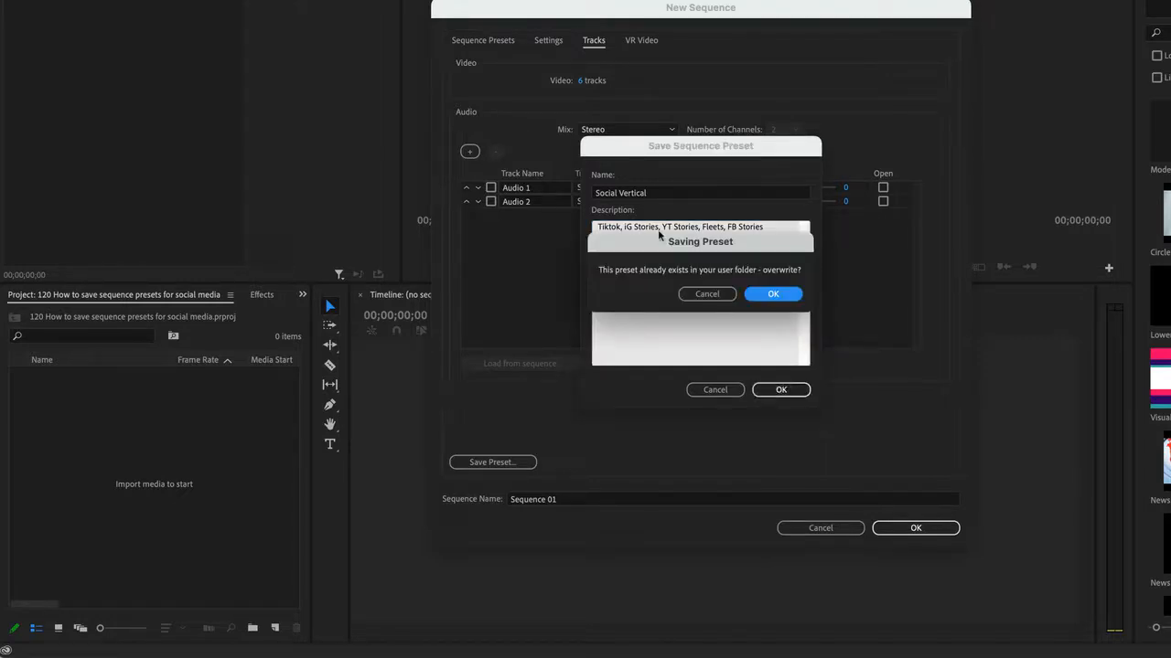
{"action": "left_click", "coordinate": [774, 294]}
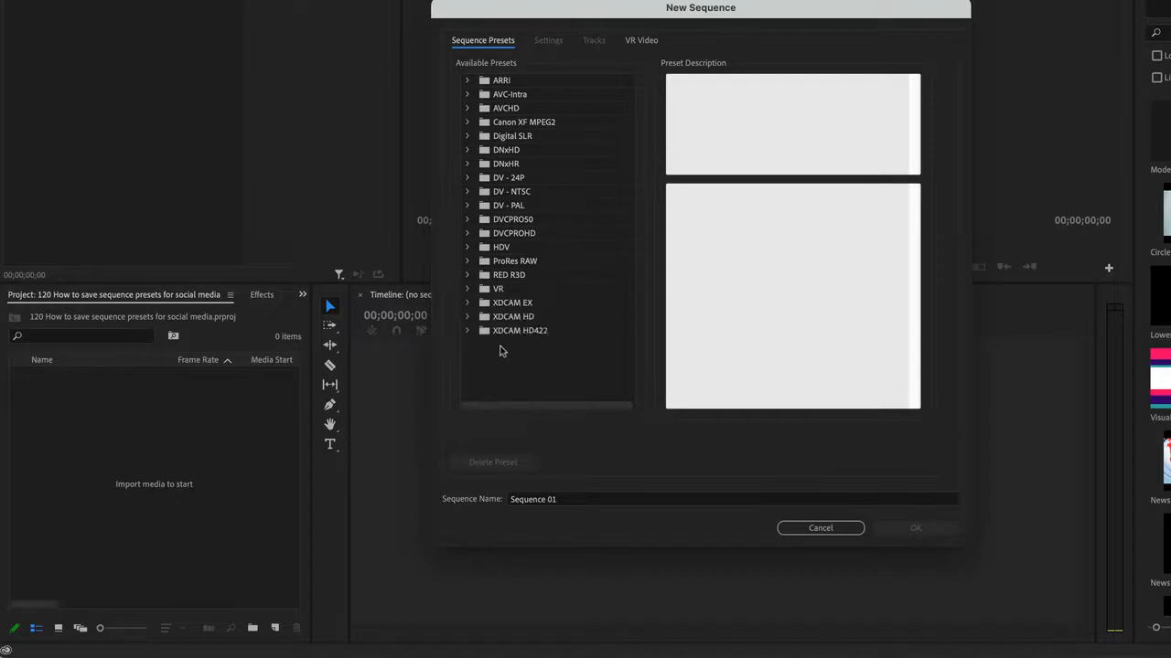
Create Sequence 01 from the custom Social Vertical preset.
{"action": "scroll", "coordinate": [501, 348], "scroll_direction": "down", "scroll_amount": 2}
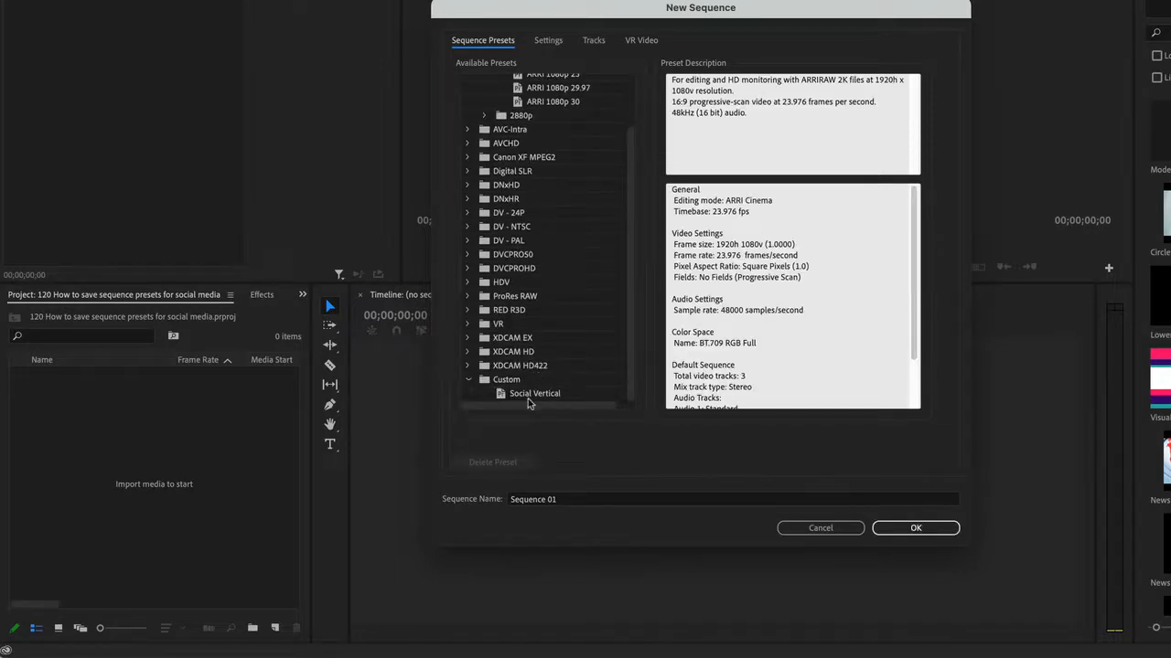
{"action": "left_click", "coordinate": [536, 395]}
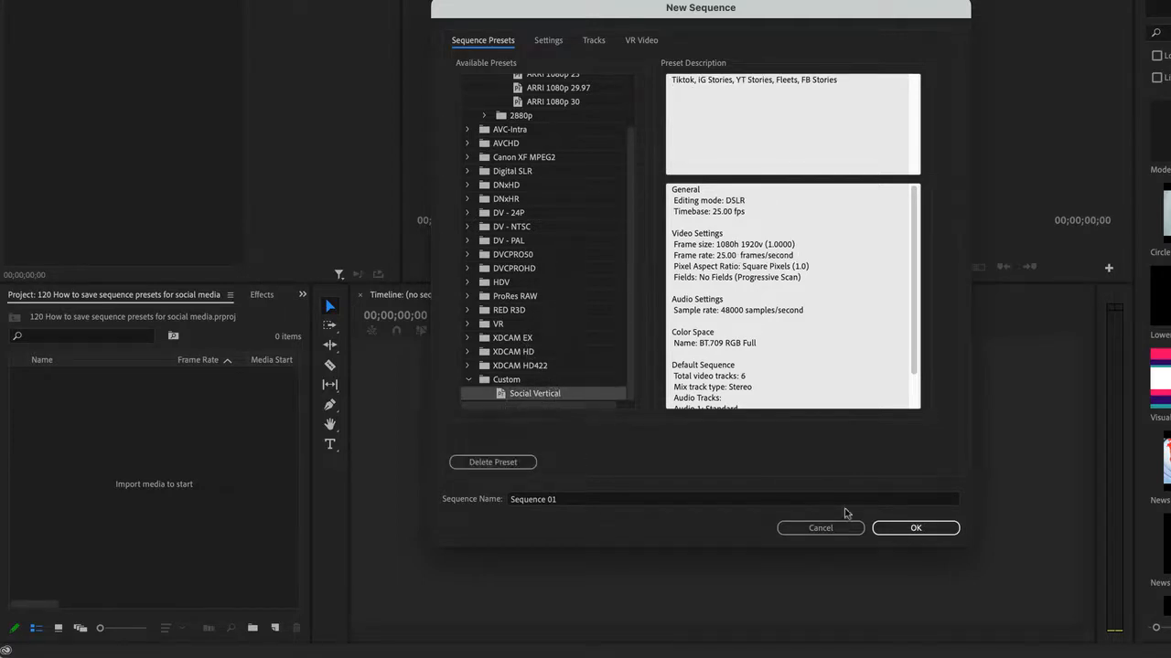
{"action": "left_click", "coordinate": [913, 528]}
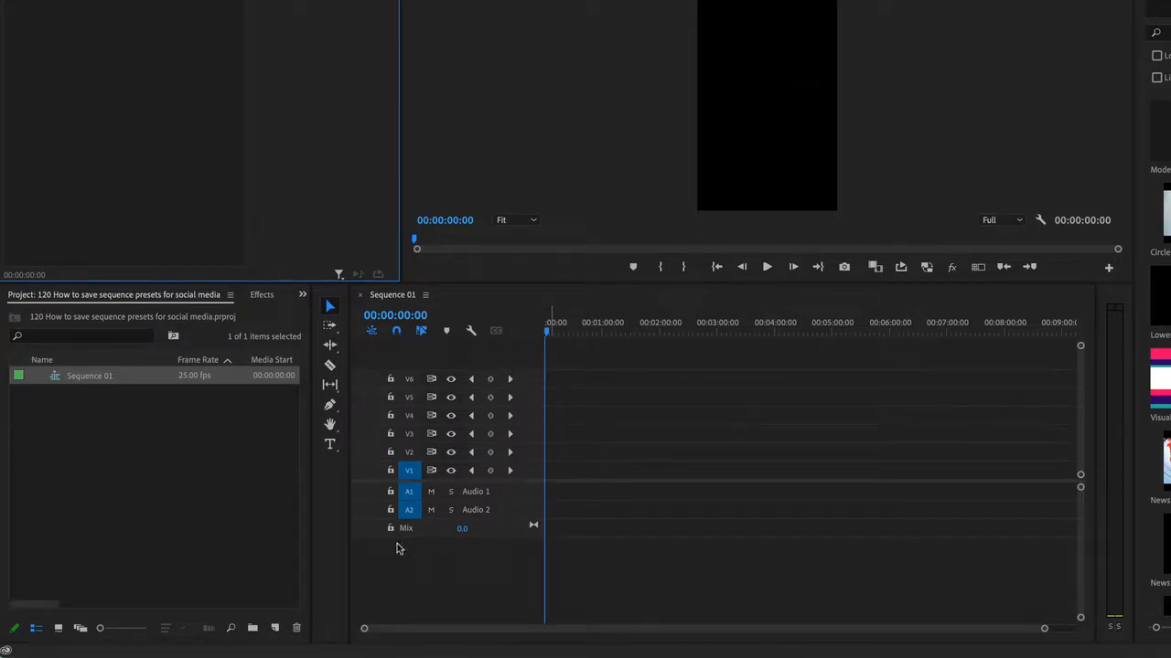
Start another new sequence from the Social Vertical settings and change its vertical frame size to 1080 for a square format.
{"action": "left_click", "coordinate": [276, 629]}
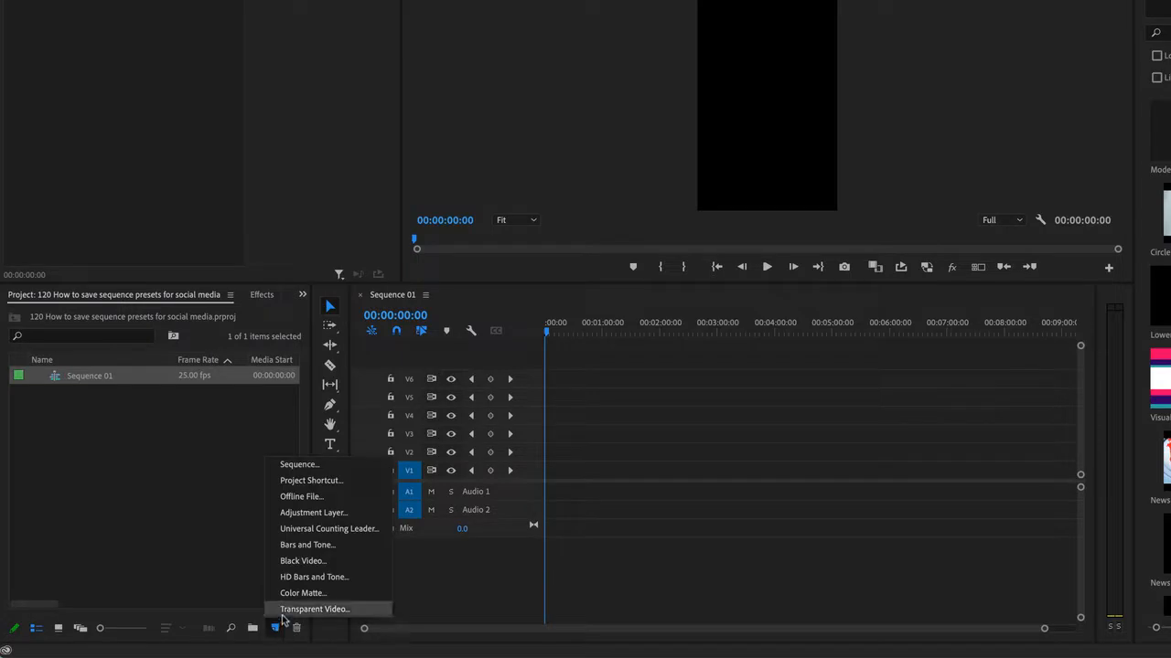
{"action": "left_click", "coordinate": [299, 464]}
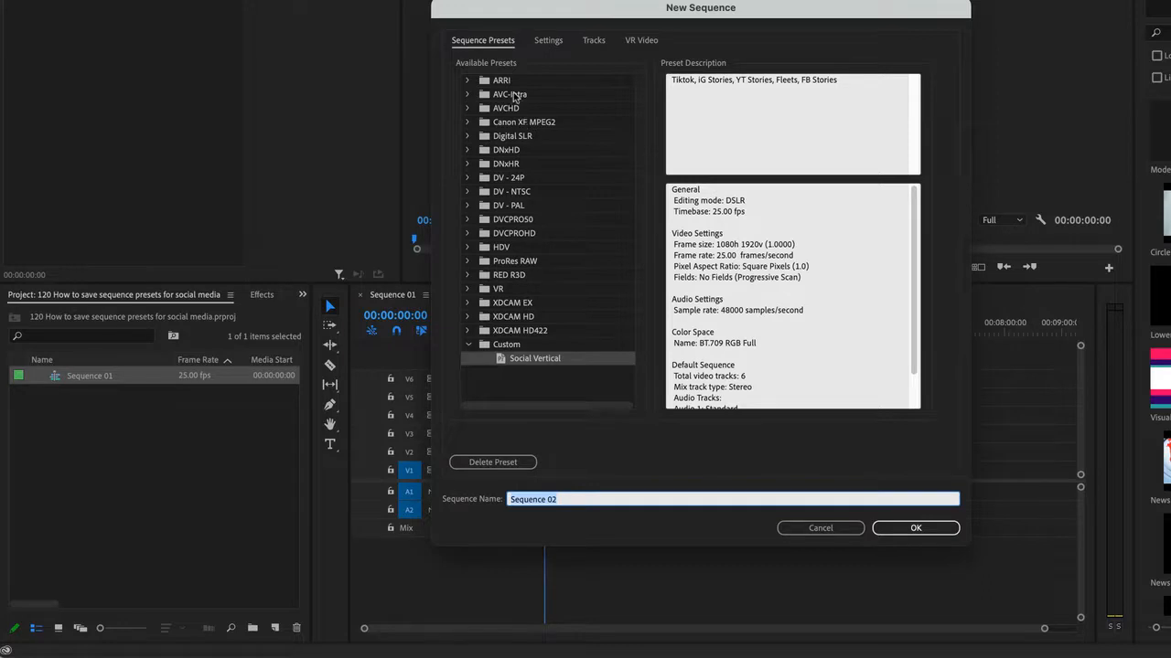
{"action": "left_click", "coordinate": [549, 41]}
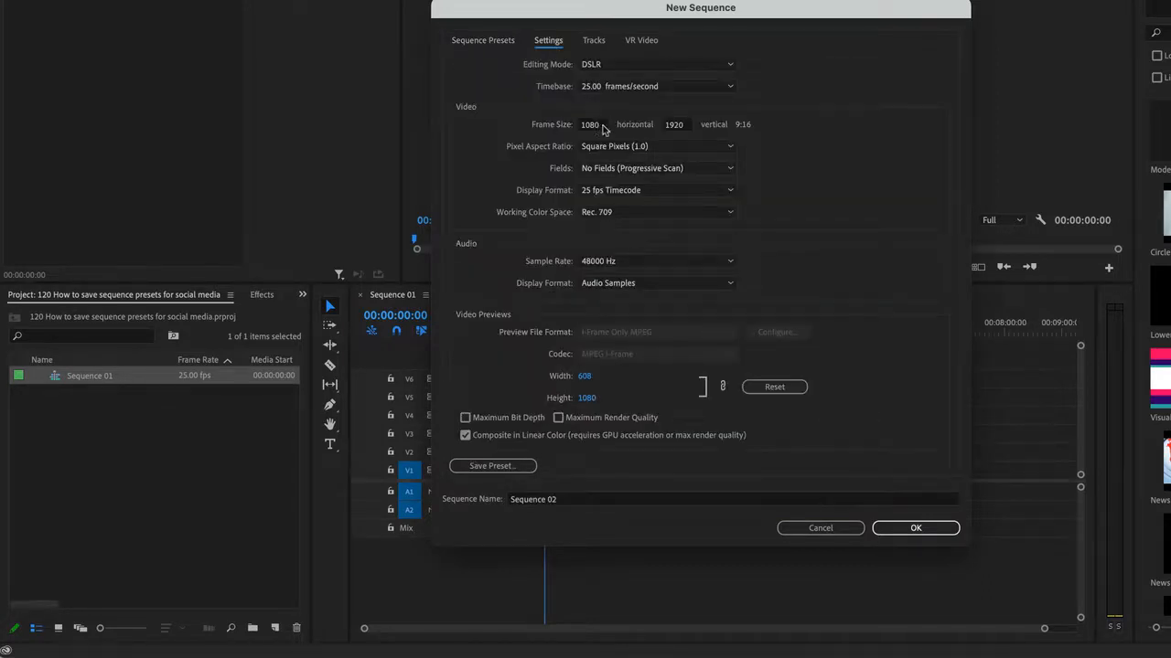
{"action": "left_click", "coordinate": [674, 124]}
{"action": "type", "text": "1080"}
{"action": "key", "text": "Tab"}
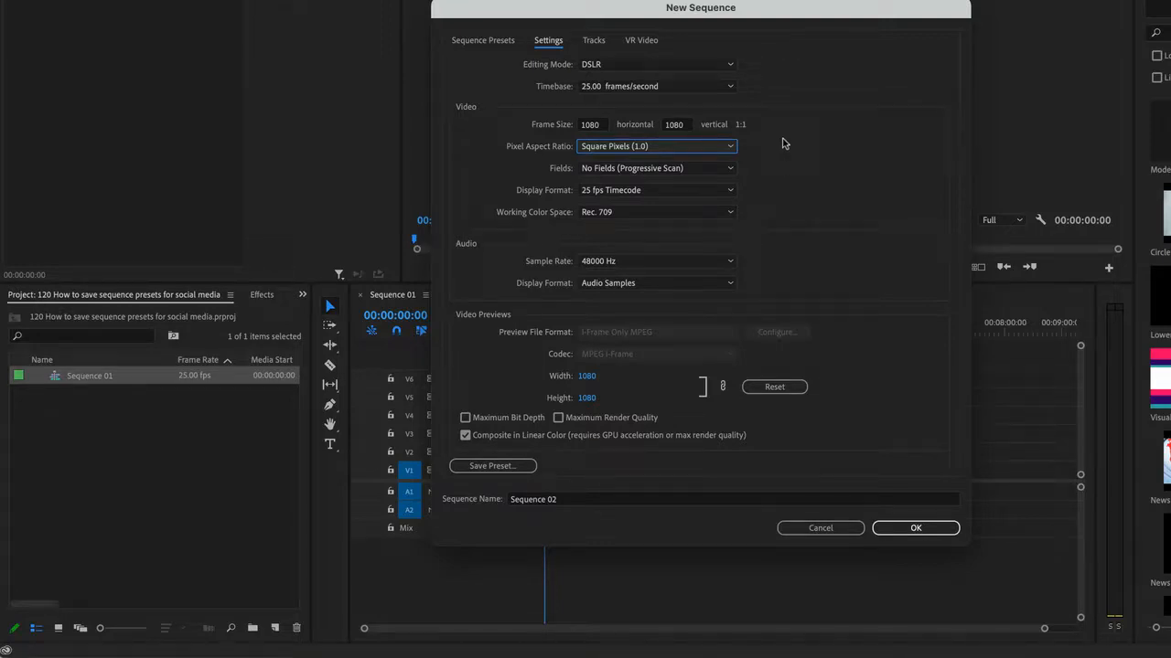
Save the square settings as a sequence preset named "Social Square 1080x1080p25".
{"action": "left_click", "coordinate": [518, 466]}
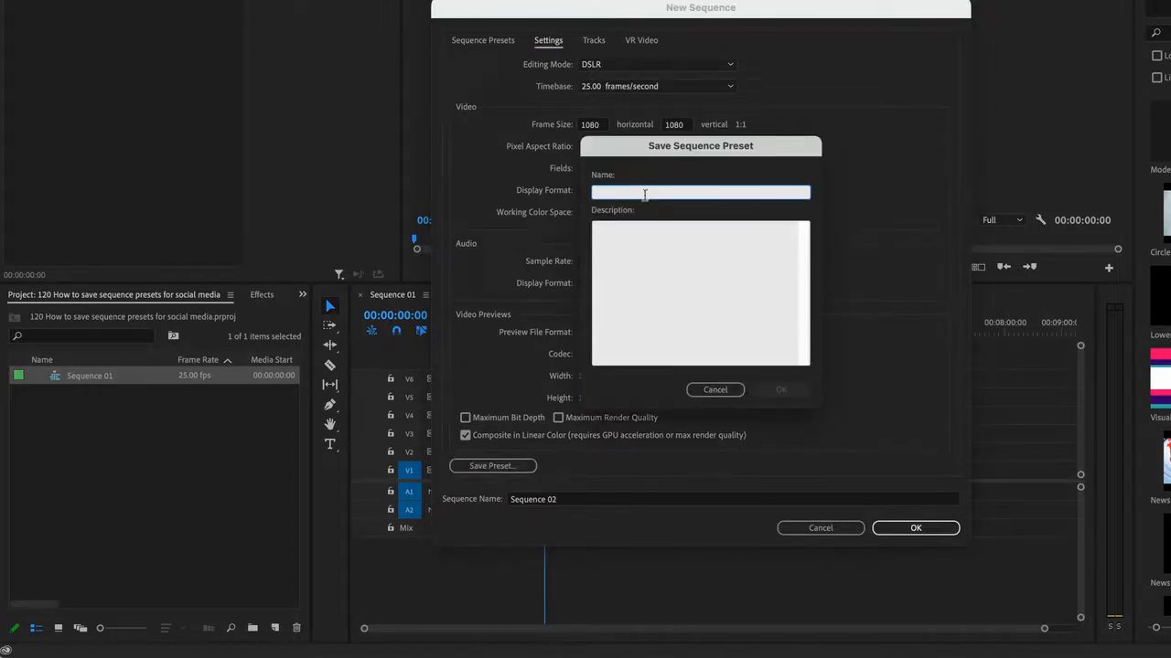
{"action": "type", "text": "Social Sq"}
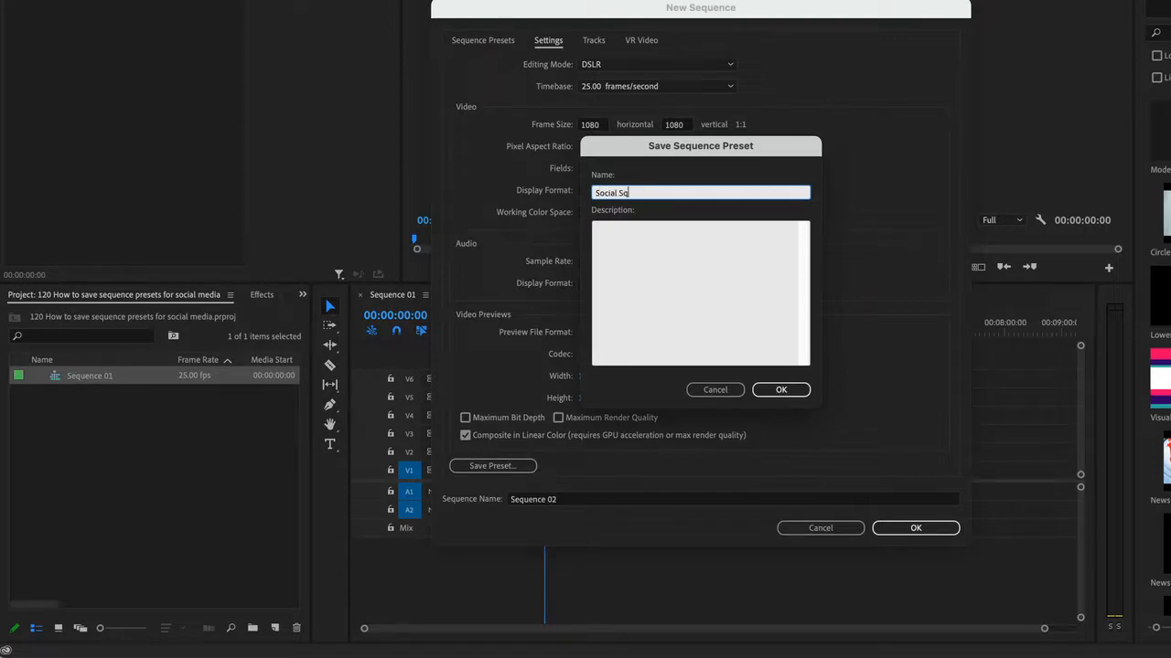
{"action": "type", "text": "uare 1080x1080p25"}
{"action": "left_click", "coordinate": [781, 390]}
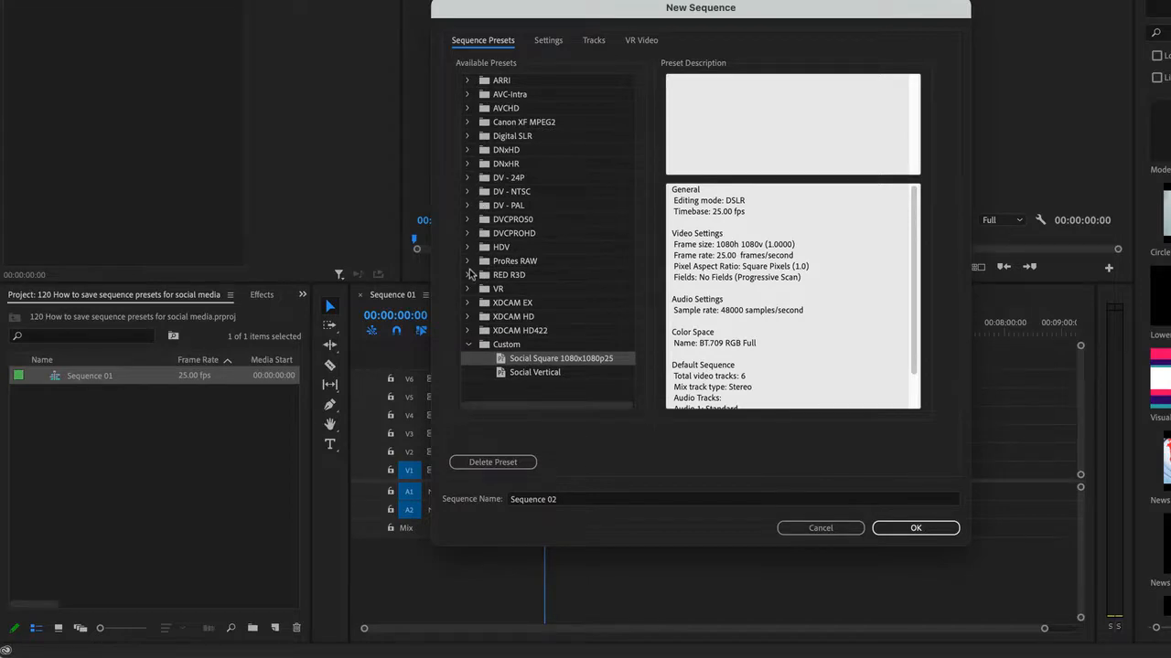
Base the new sequence on the Digital SLR preset DSLR 1080p25 and check its settings.
{"action": "left_click", "coordinate": [468, 137]}
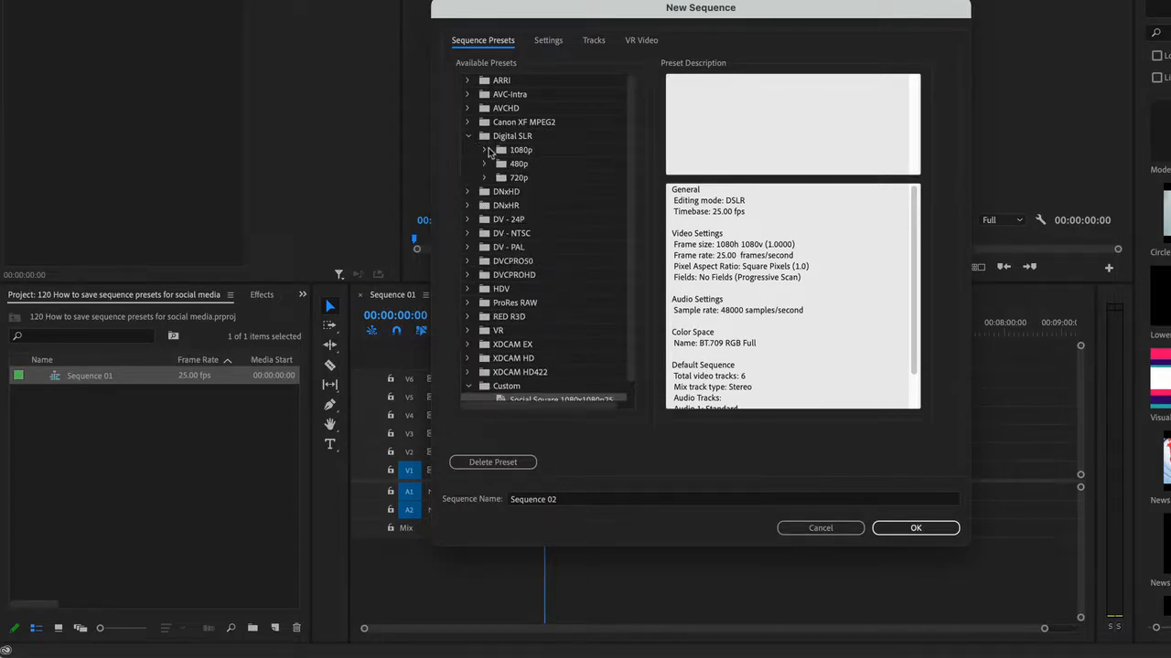
{"action": "left_click", "coordinate": [486, 150]}
{"action": "left_click", "coordinate": [554, 177]}
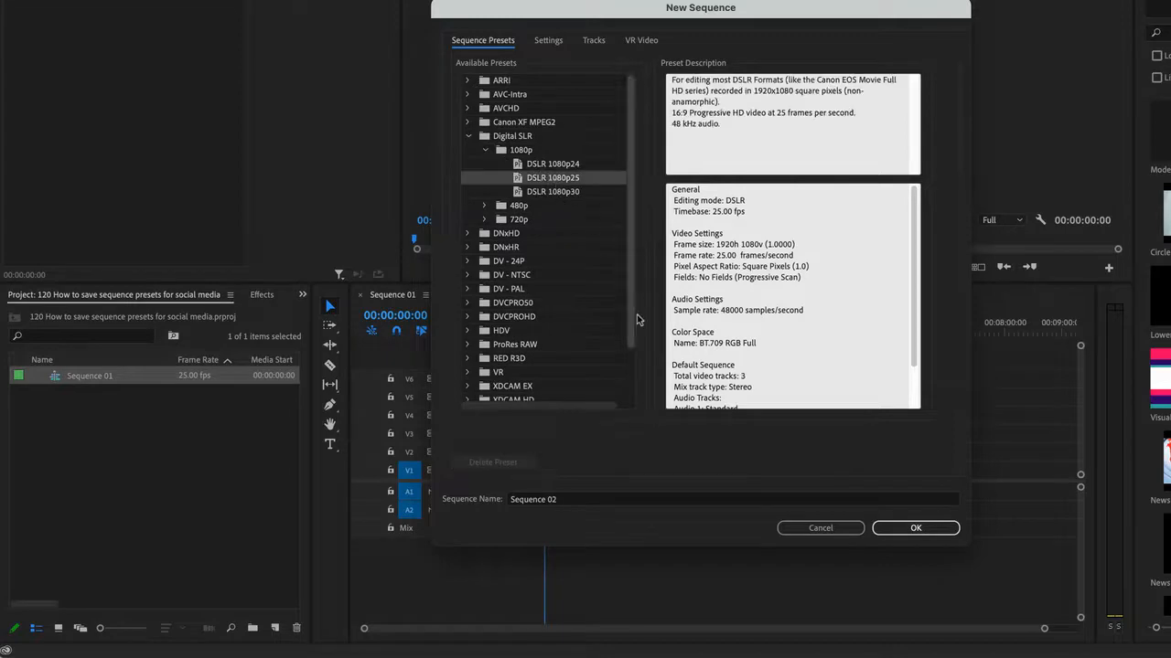
{"action": "left_click", "coordinate": [551, 41]}
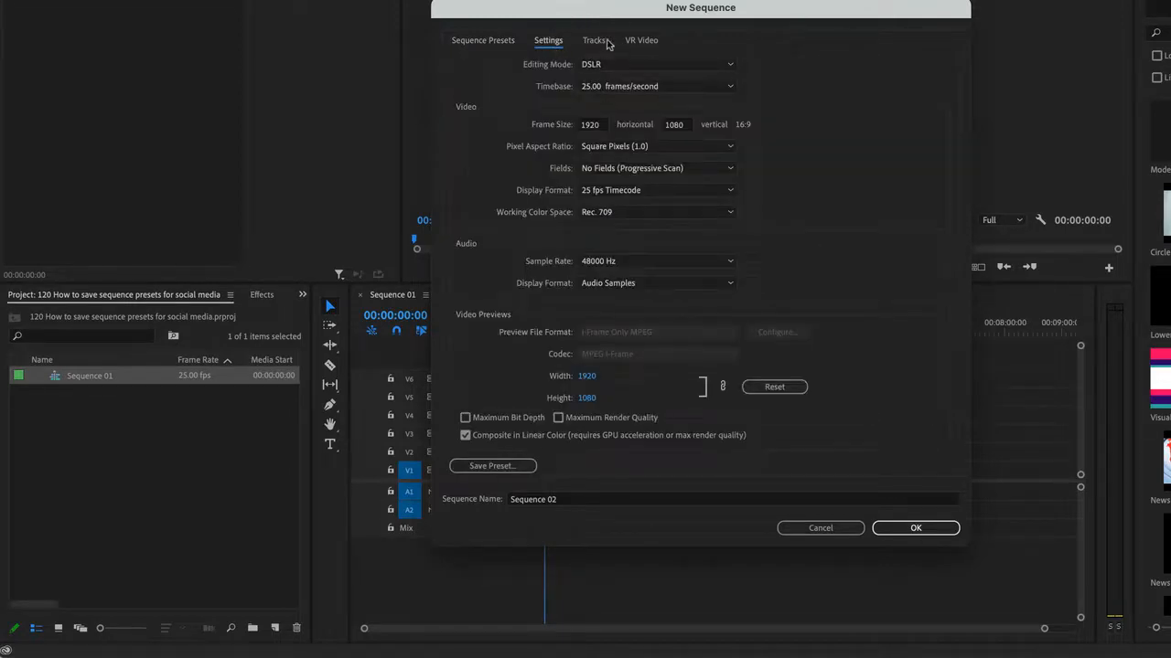
Give the horizontal sequence 6 video tracks and delete its Audio 3 track.
{"action": "left_click", "coordinate": [594, 41]}
{"action": "left_click", "coordinate": [580, 80]}
{"action": "type", "text": "6"}
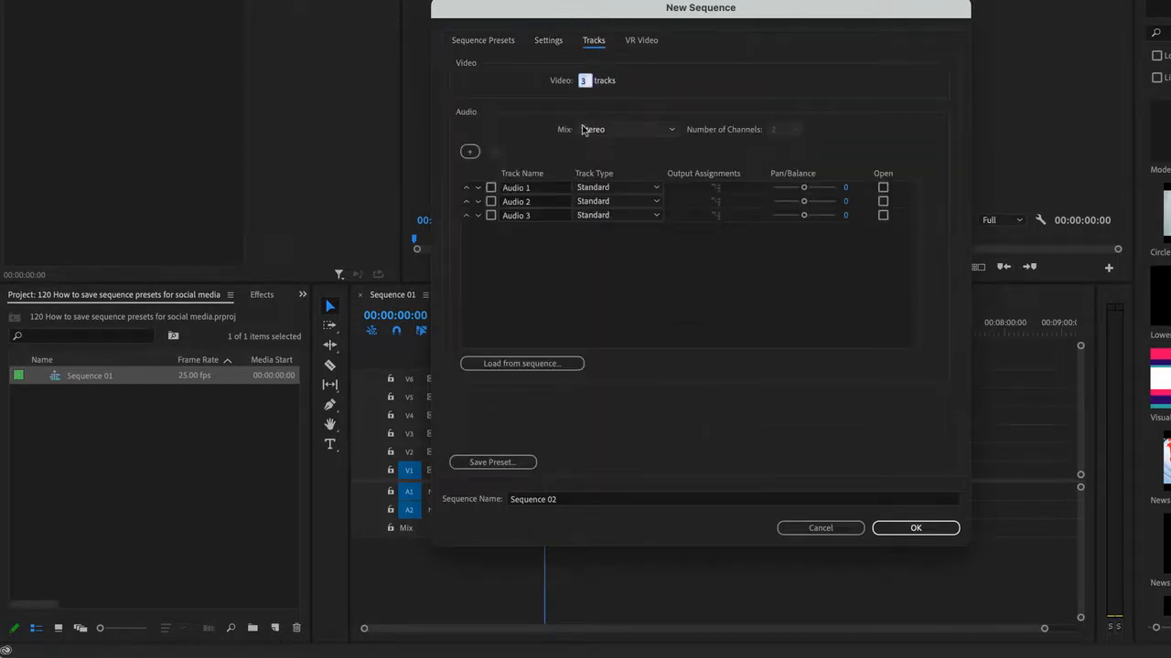
{"action": "key", "text": "Tab"}
{"action": "left_click", "coordinate": [490, 215]}
{"action": "left_click", "coordinate": [496, 151]}
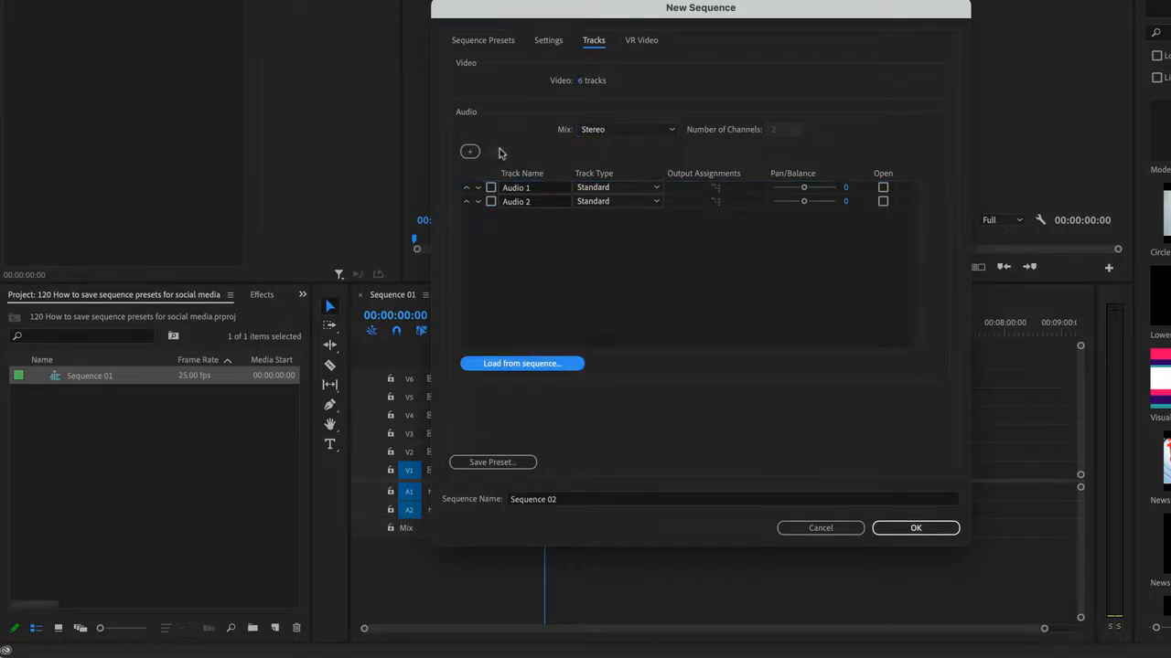
Save the horizontal settings as a sequence preset named "Social Horizonal".
{"action": "left_click", "coordinate": [492, 462]}
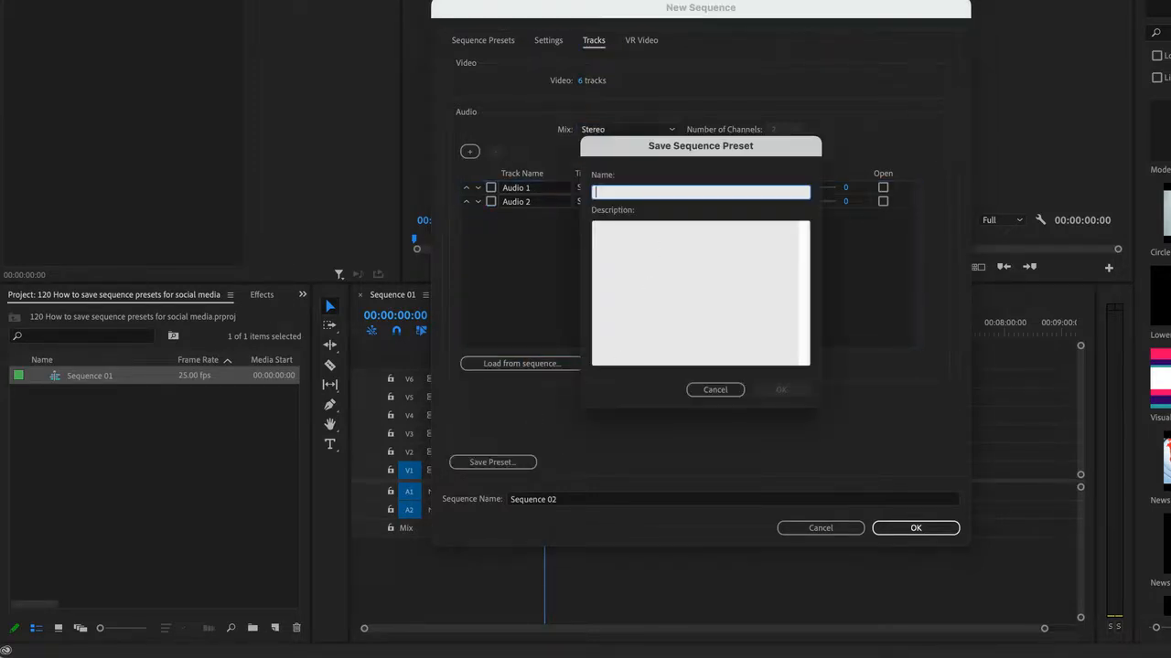
{"action": "type", "text": "Social Horizonal"}
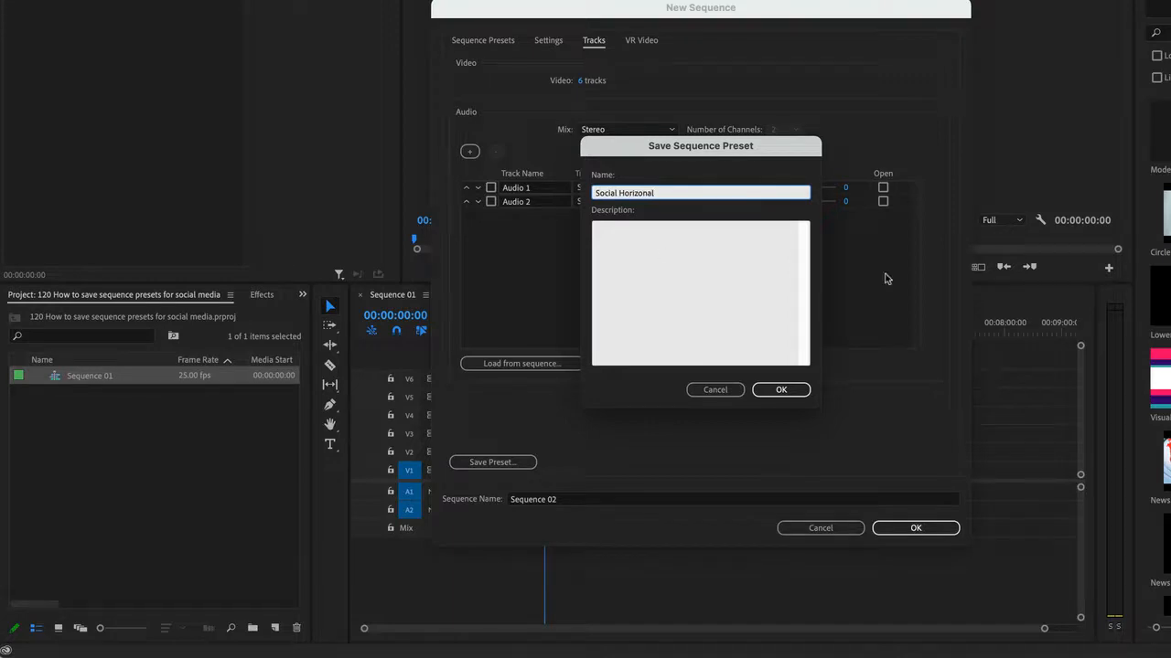
{"action": "left_click", "coordinate": [779, 389]}
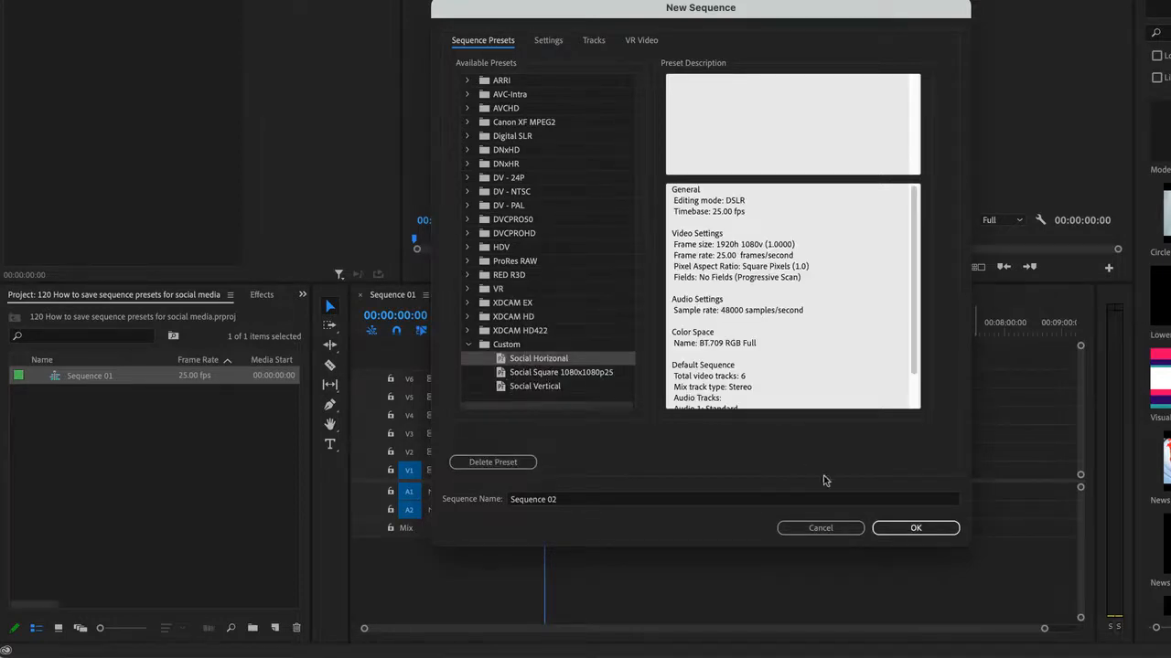
Compare the descriptions and settings of the custom Social Vertical and Social Horizonal presets.
{"action": "left_click", "coordinate": [910, 537]}
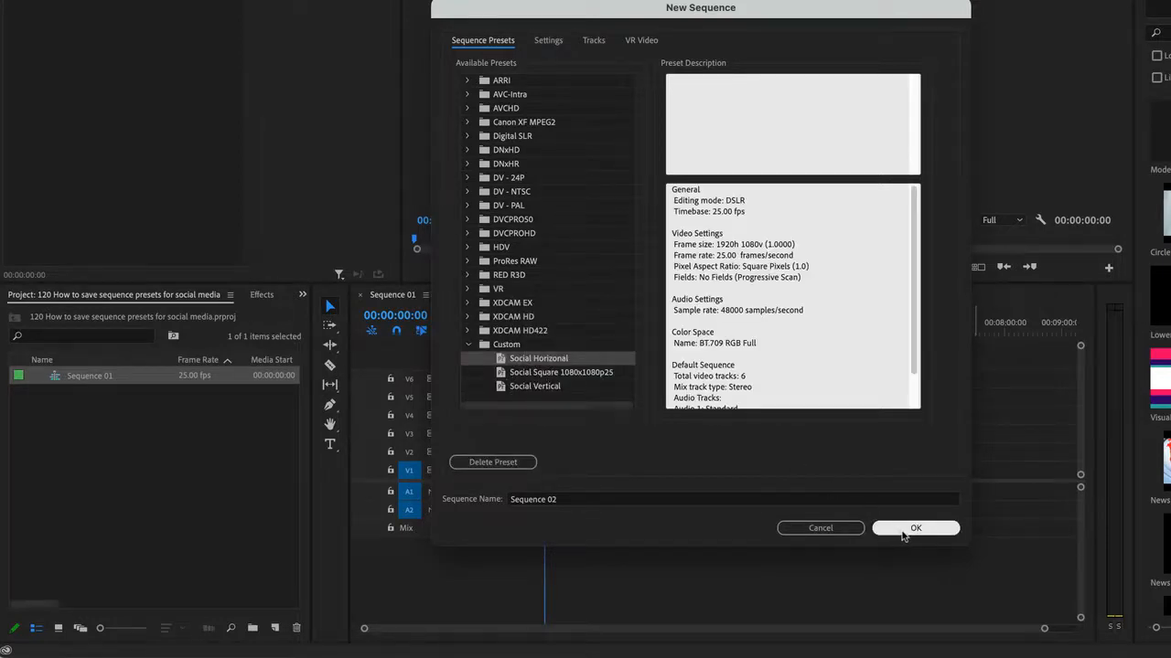
{"action": "left_click", "coordinate": [534, 387]}
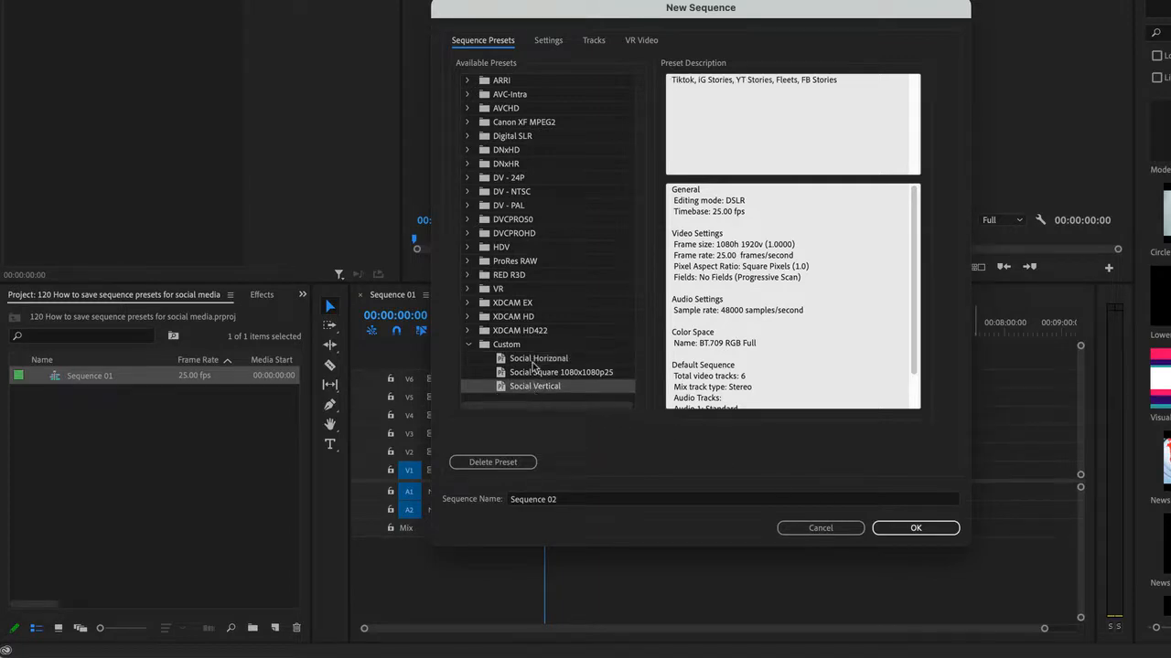
{"action": "left_click", "coordinate": [534, 363]}
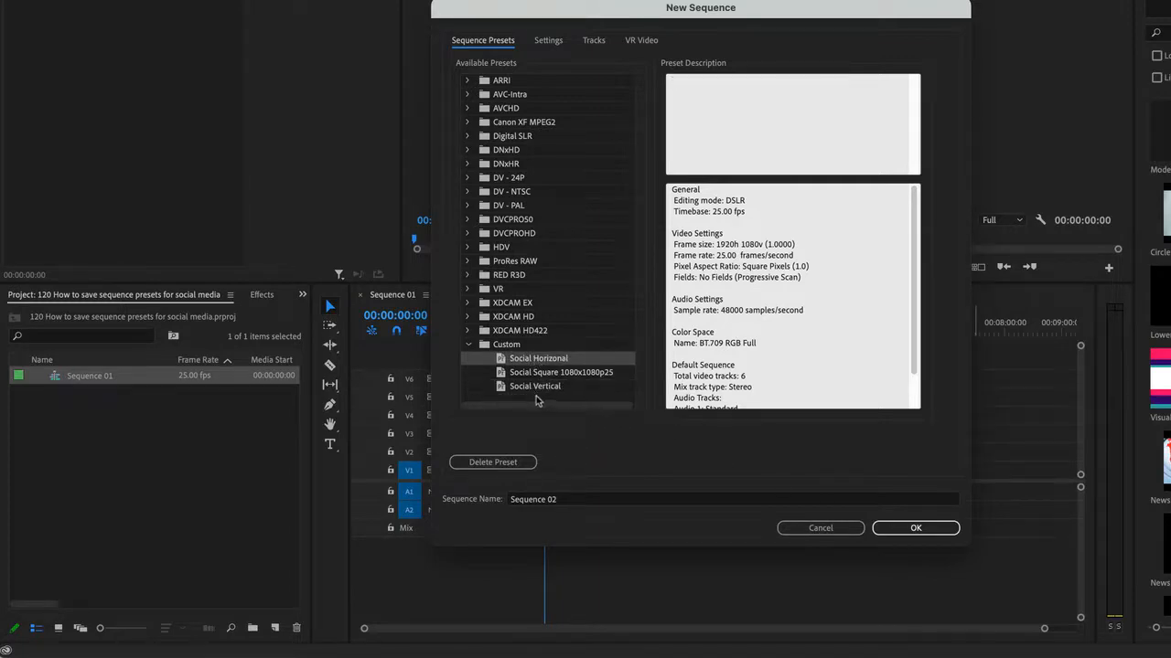
Create a sequence from the Social Horizonal preset and rename it "Fitness Horizonal" in the project, copying the new name.
{"action": "left_click", "coordinate": [901, 530]}
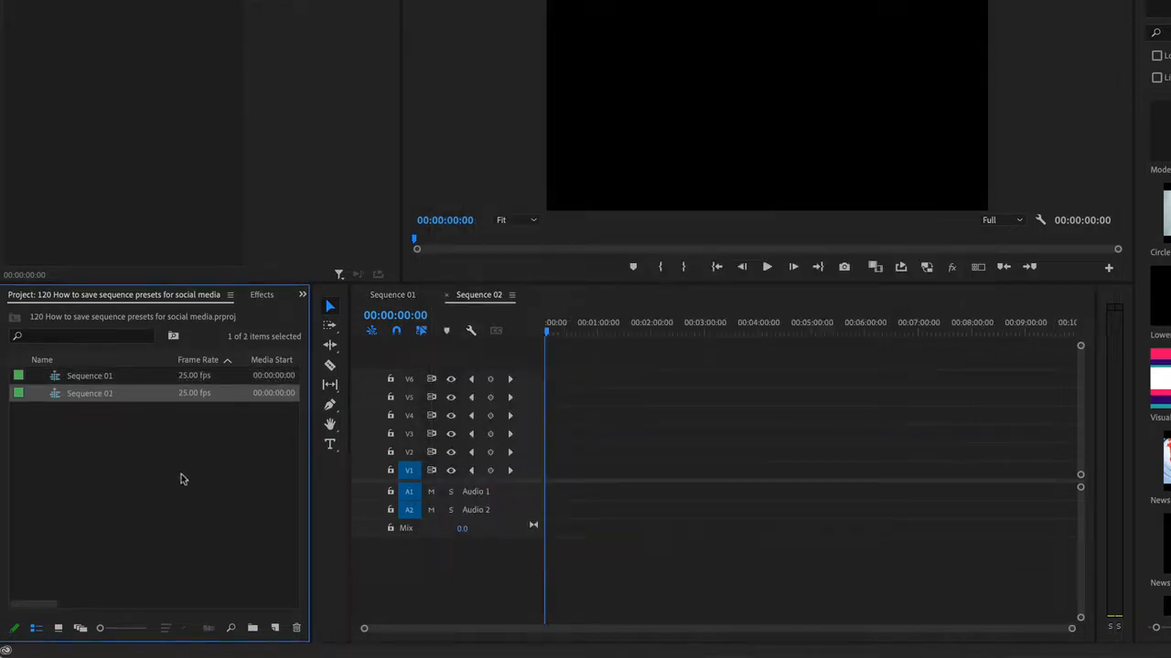
{"action": "left_click", "coordinate": [91, 399]}
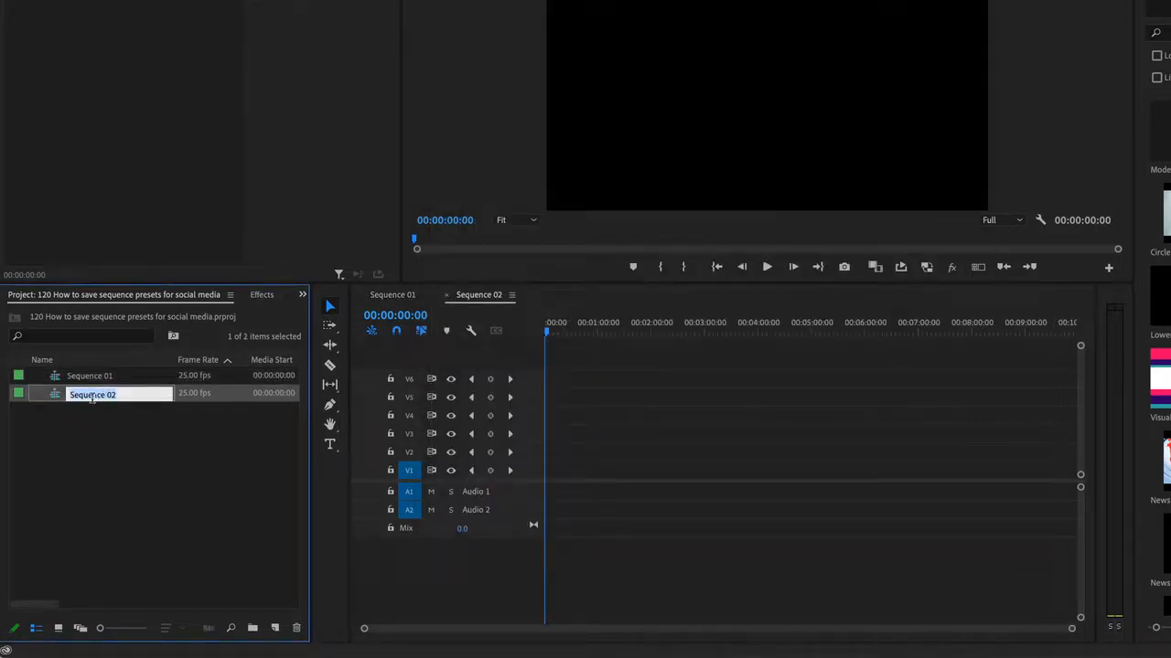
{"action": "type", "text": "Fitness Horiconal"}
{"action": "key", "text": "ctrl+a"}
{"action": "key", "text": "ctrl+c"}
{"action": "key", "text": "Return"}
Rename Sequence 01 as "Fitness Vertical", reusing the copied name and replacing its last word.
{"action": "left_click", "coordinate": [93, 377]}
{"action": "key", "text": "ctrl+v"}
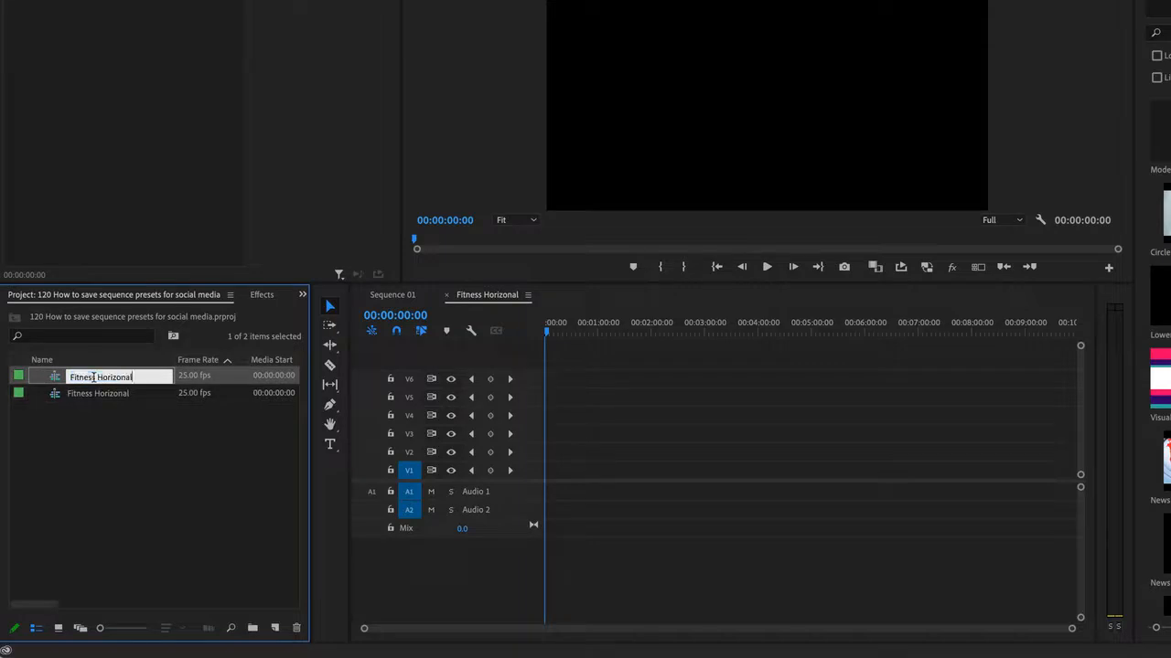
{"action": "key", "text": "ctrl+shift+Left"}
{"action": "type", "text": "Vertical"}
{"action": "key", "text": "Return"}
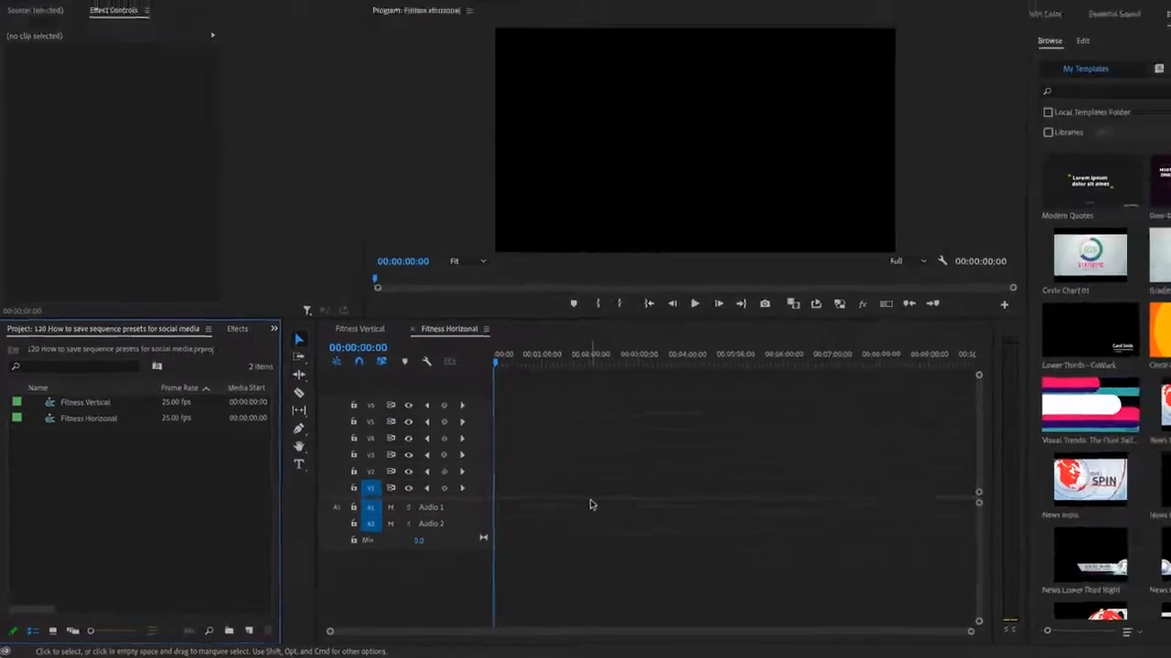
{"action": "left_click", "coordinate": [127, 487]}
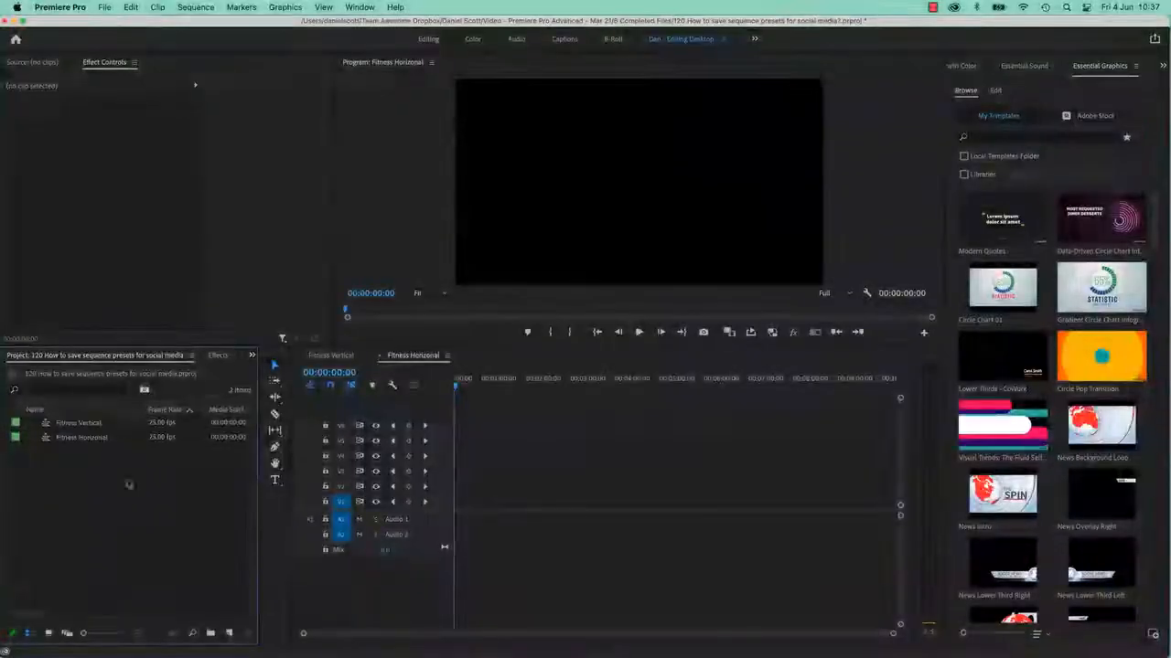
{"action": "left_click", "coordinate": [194, 7]}
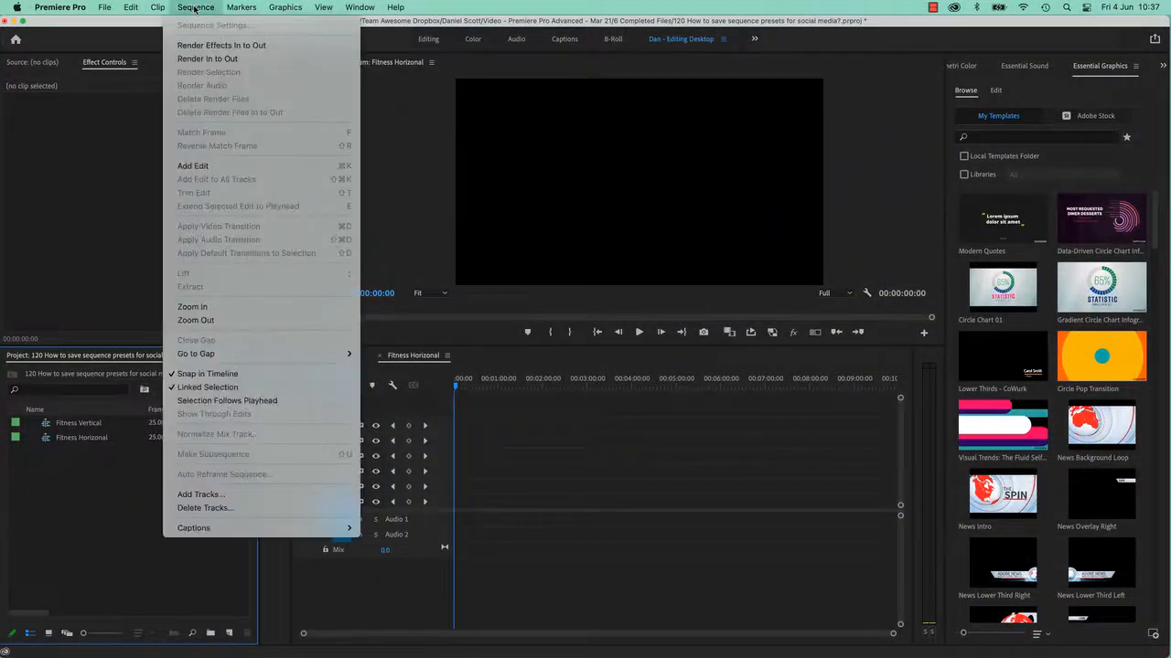
{"action": "left_click", "coordinate": [49, 526]}
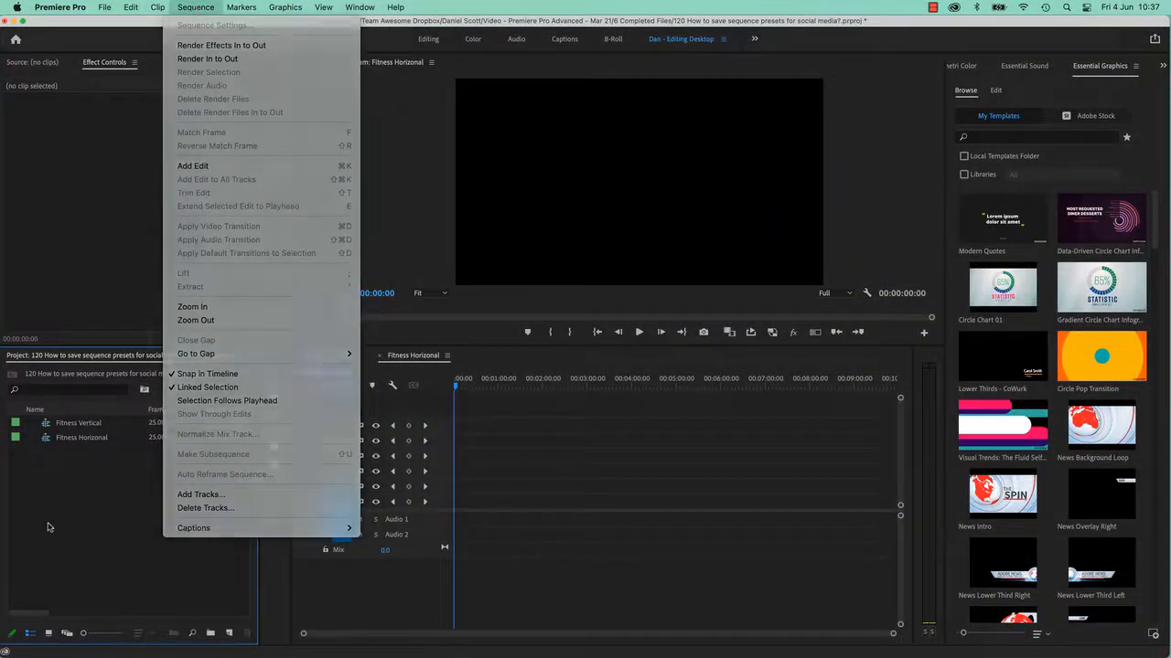
Start another new sequence and review the Social Horizonal preset's settings, track configuration and option to save a preset.
{"action": "left_click", "coordinate": [231, 634]}
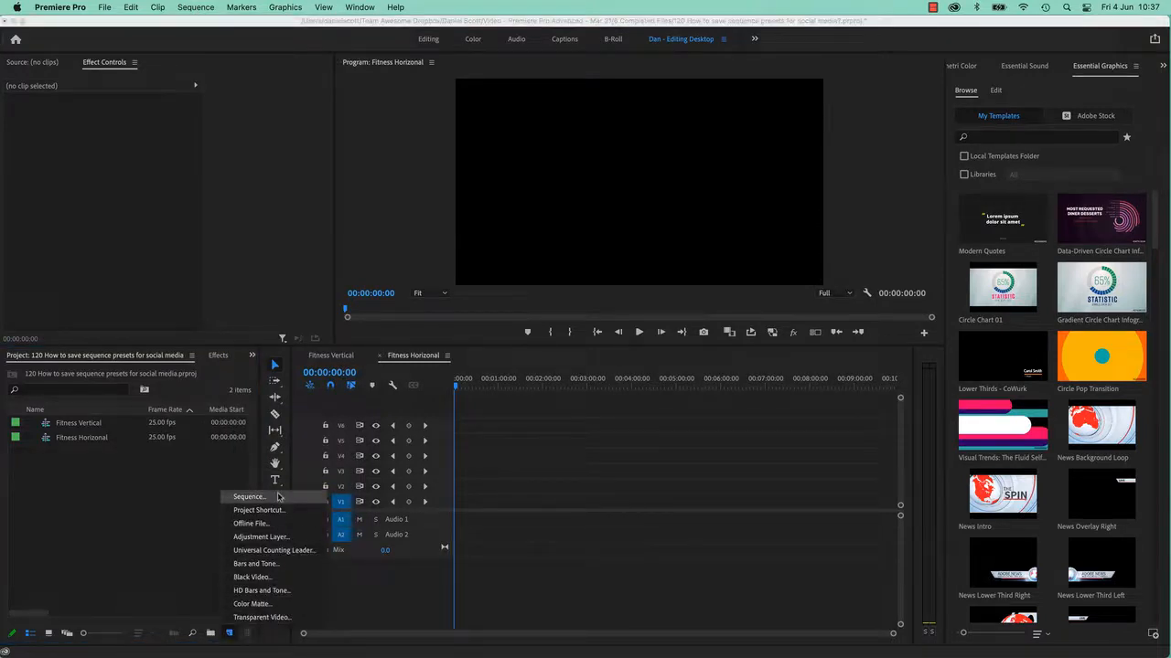
{"action": "left_click", "coordinate": [249, 497]}
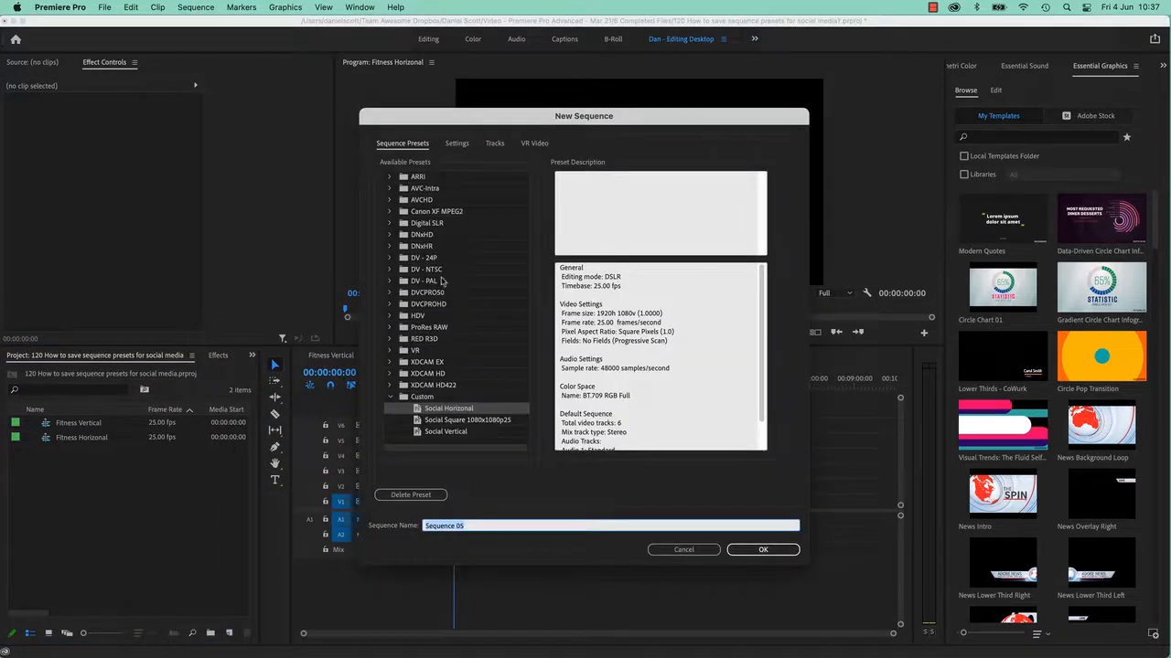
{"action": "left_click", "coordinate": [457, 143]}
{"action": "left_click", "coordinate": [493, 144]}
{"action": "left_click", "coordinate": [456, 144]}
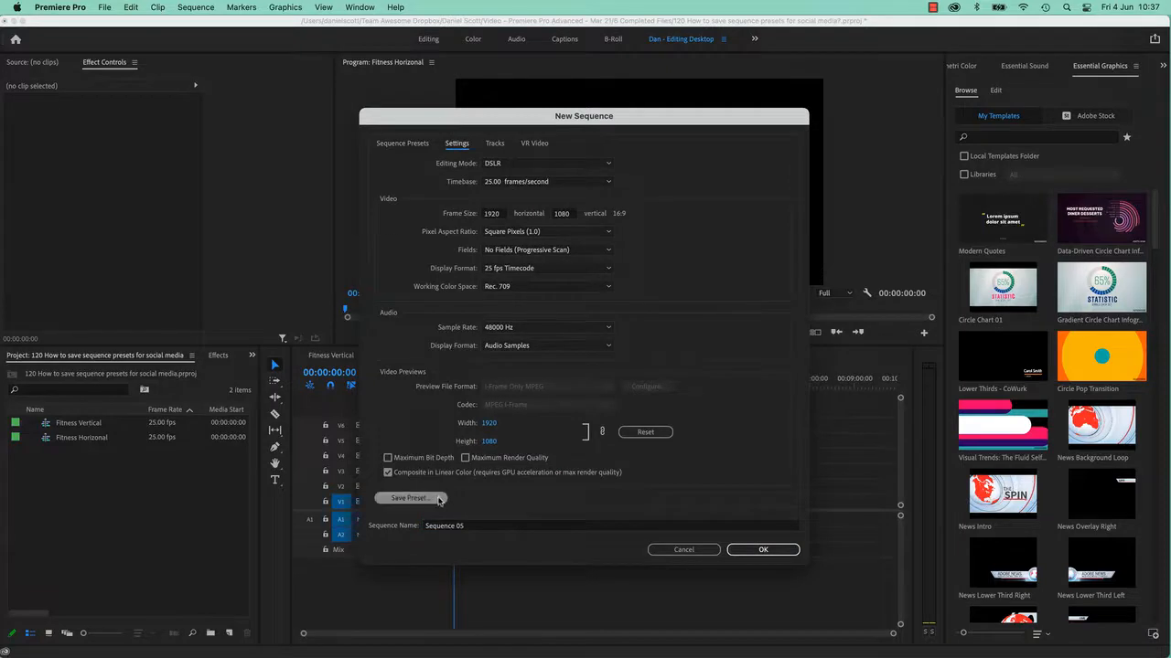
{"action": "left_click", "coordinate": [497, 144]}
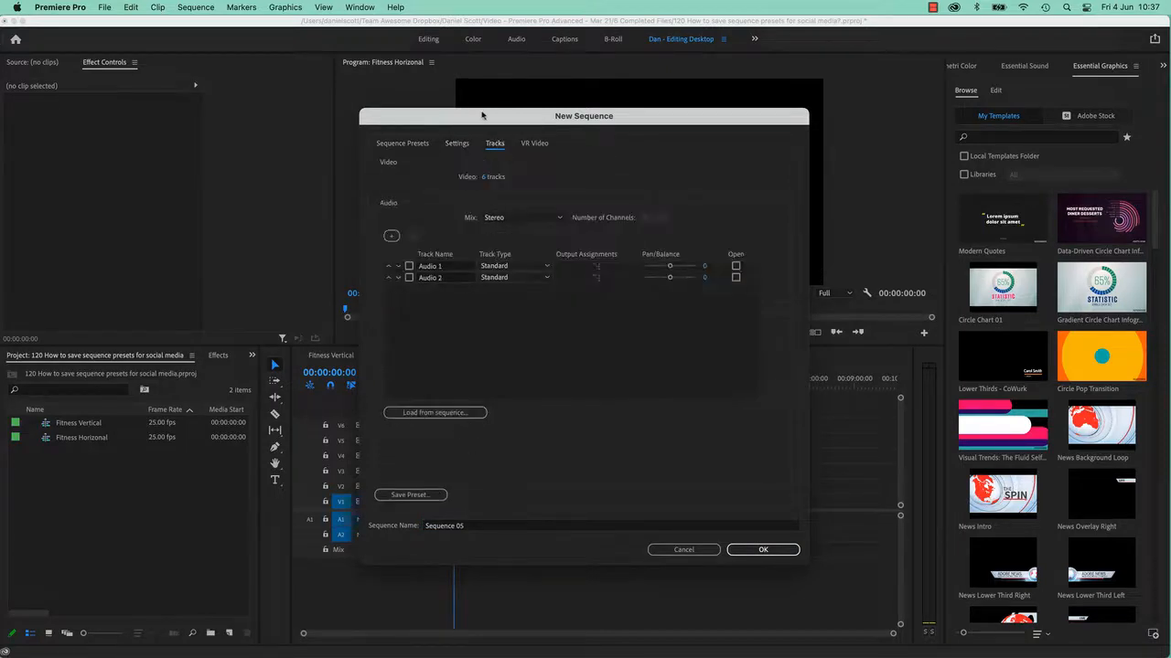